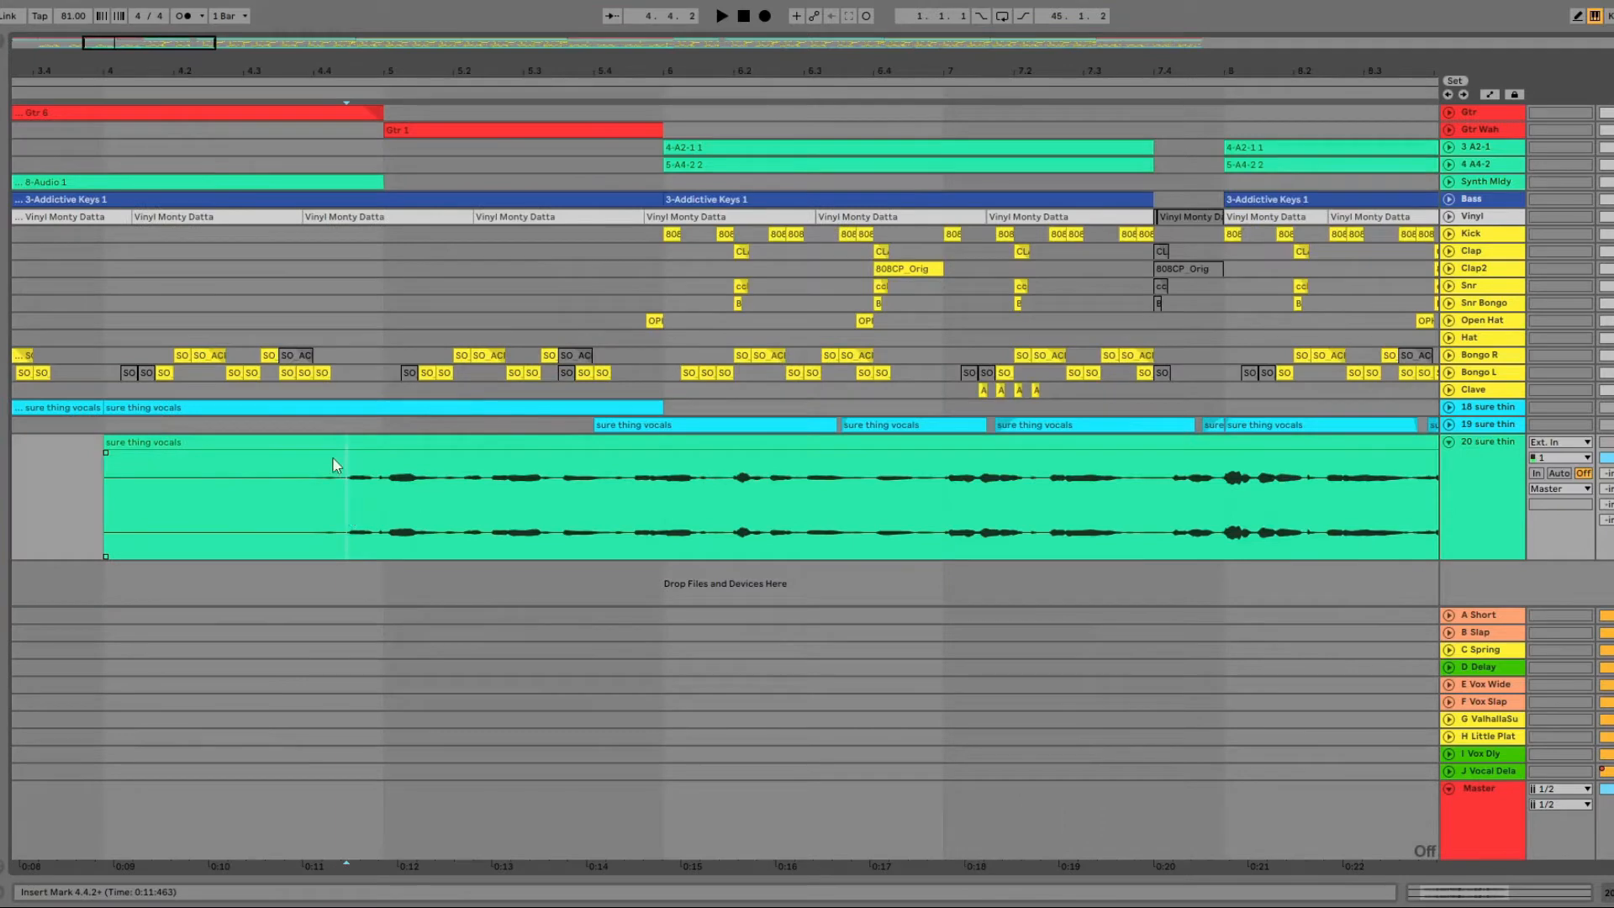
Play the opening of the vocal clip on track 20 and remove the silence before the first vocal, up to about 4.3.4
{"action": "left_click", "coordinate": [197, 494]}
{"action": "key", "text": "space"}
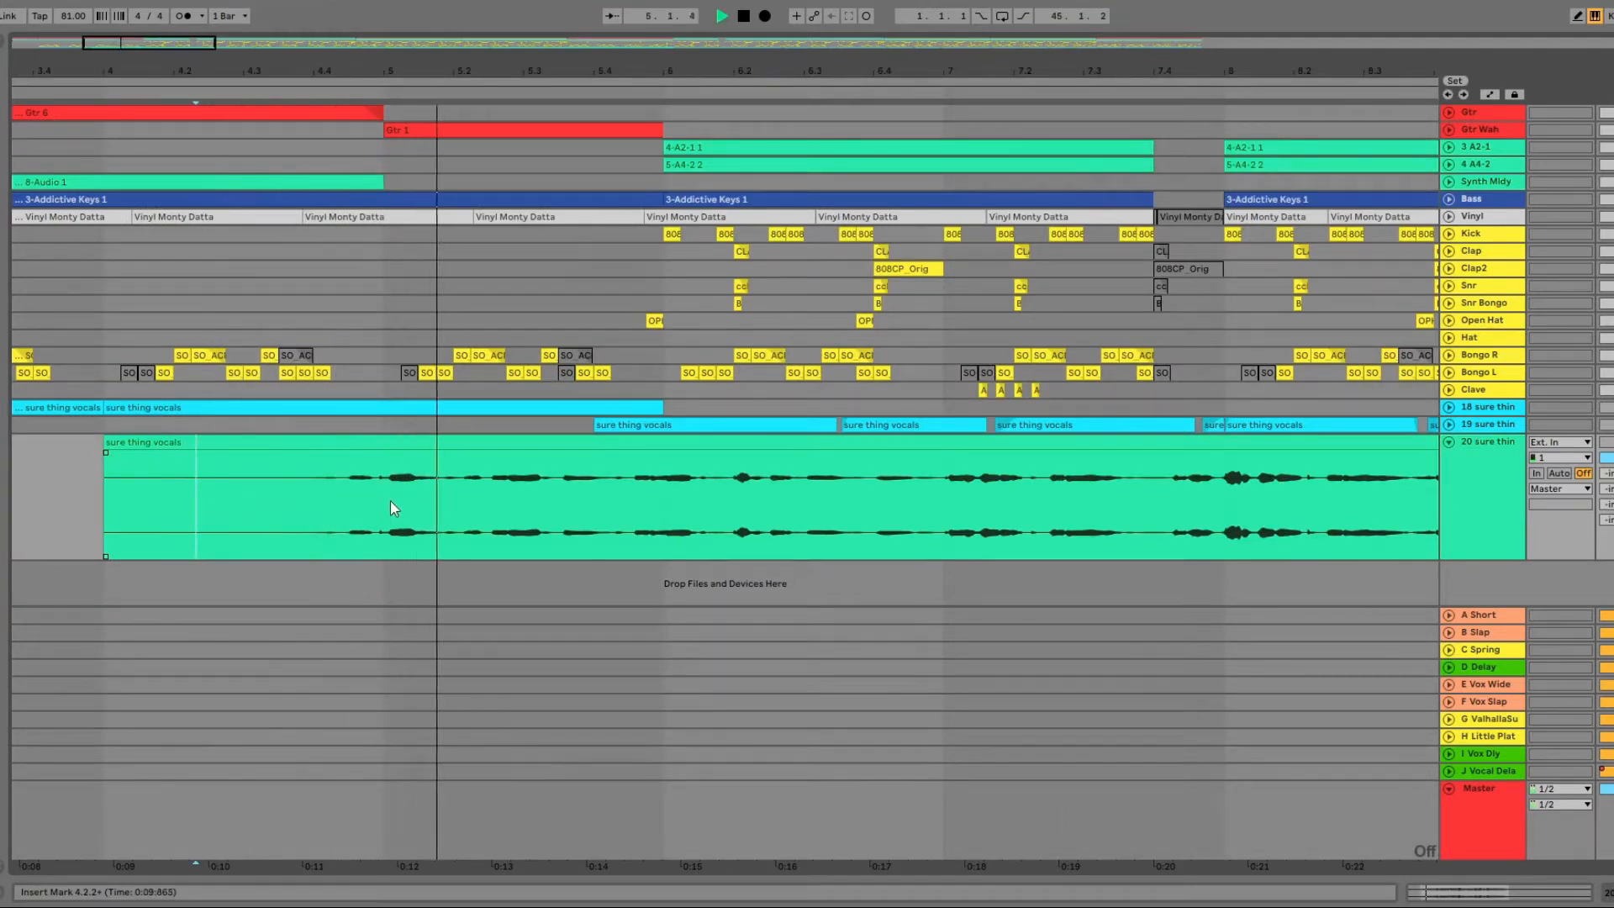
{"action": "key", "text": "space"}
{"action": "left_click", "coordinate": [313, 478]}
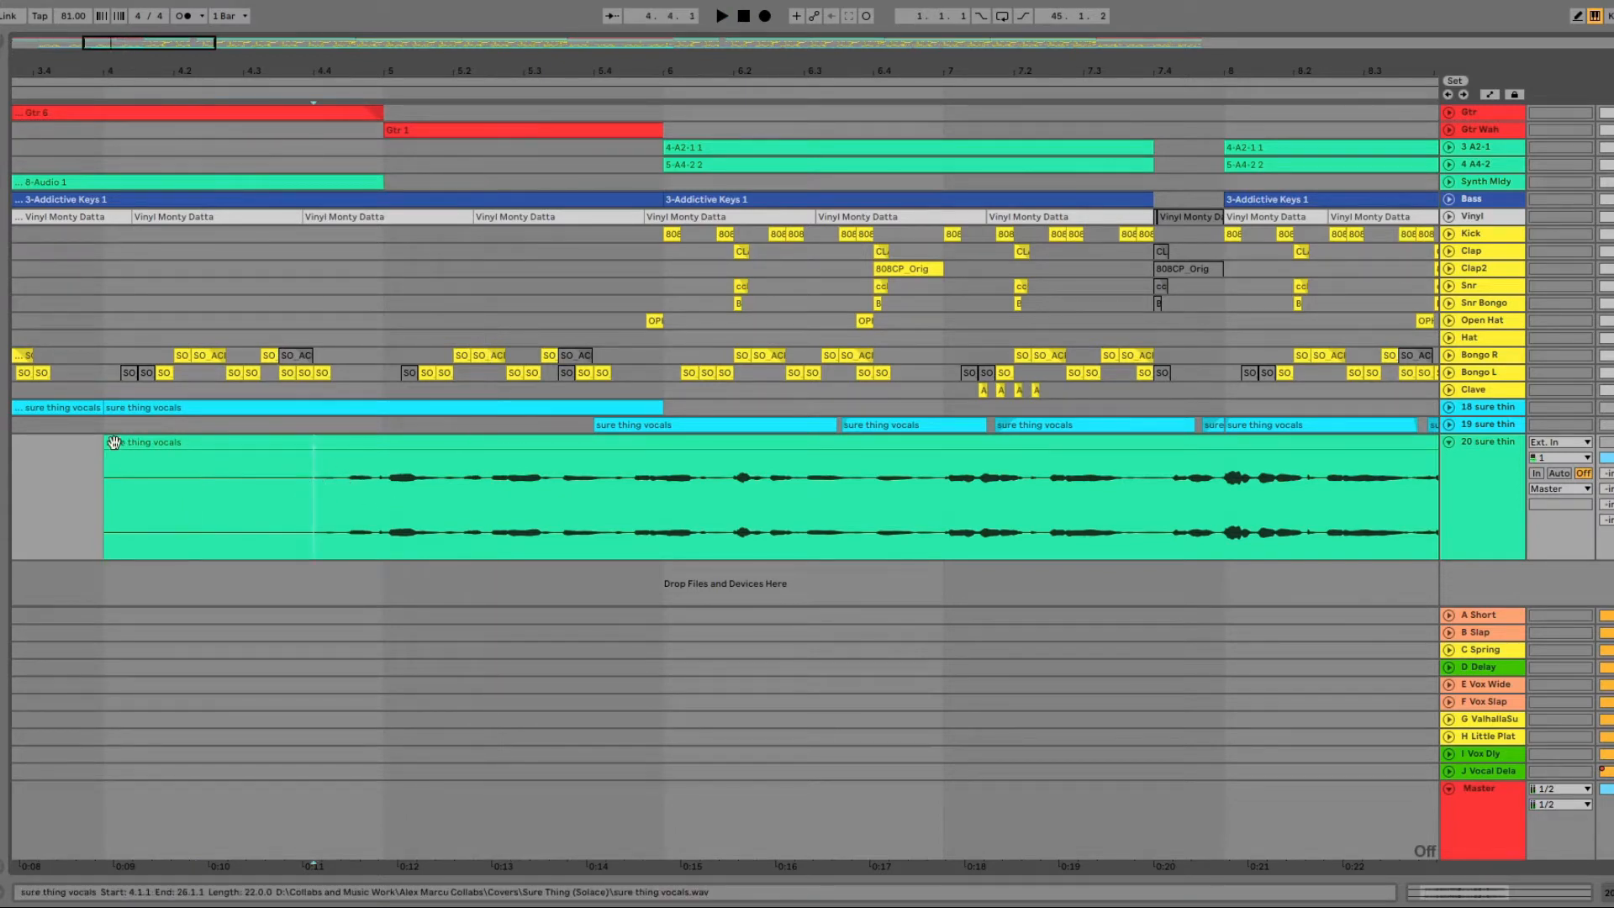
{"action": "left_click_drag", "start_coordinate": [114, 442], "coordinate": [94, 519]}
{"action": "key", "text": "Delete"}
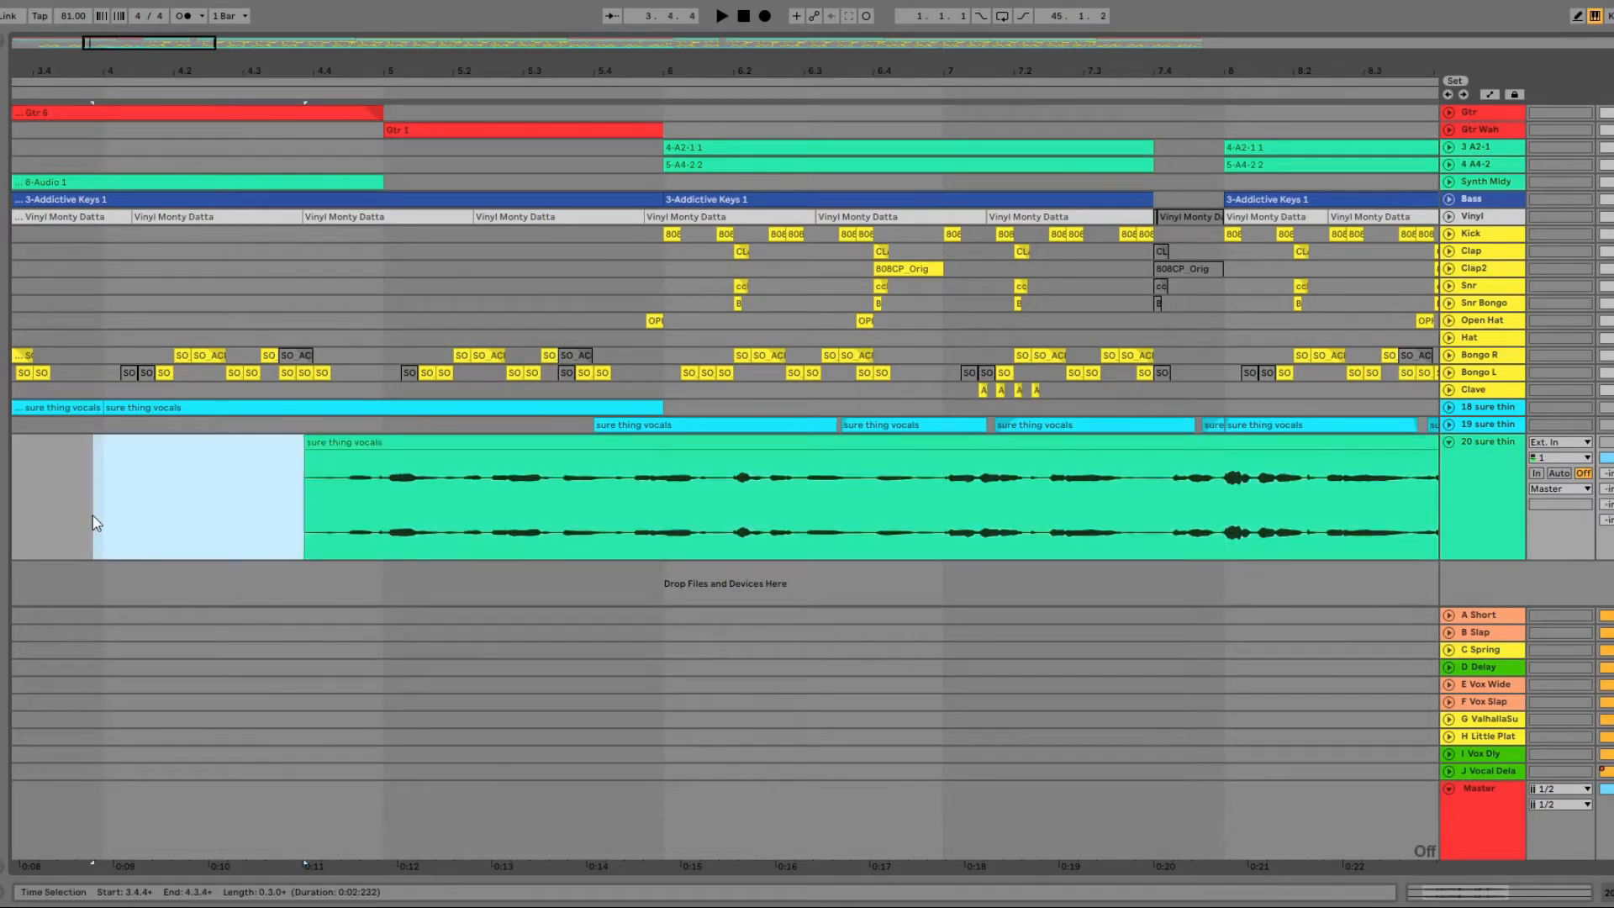
{"action": "left_click", "coordinate": [293, 476]}
{"action": "key", "text": "space"}
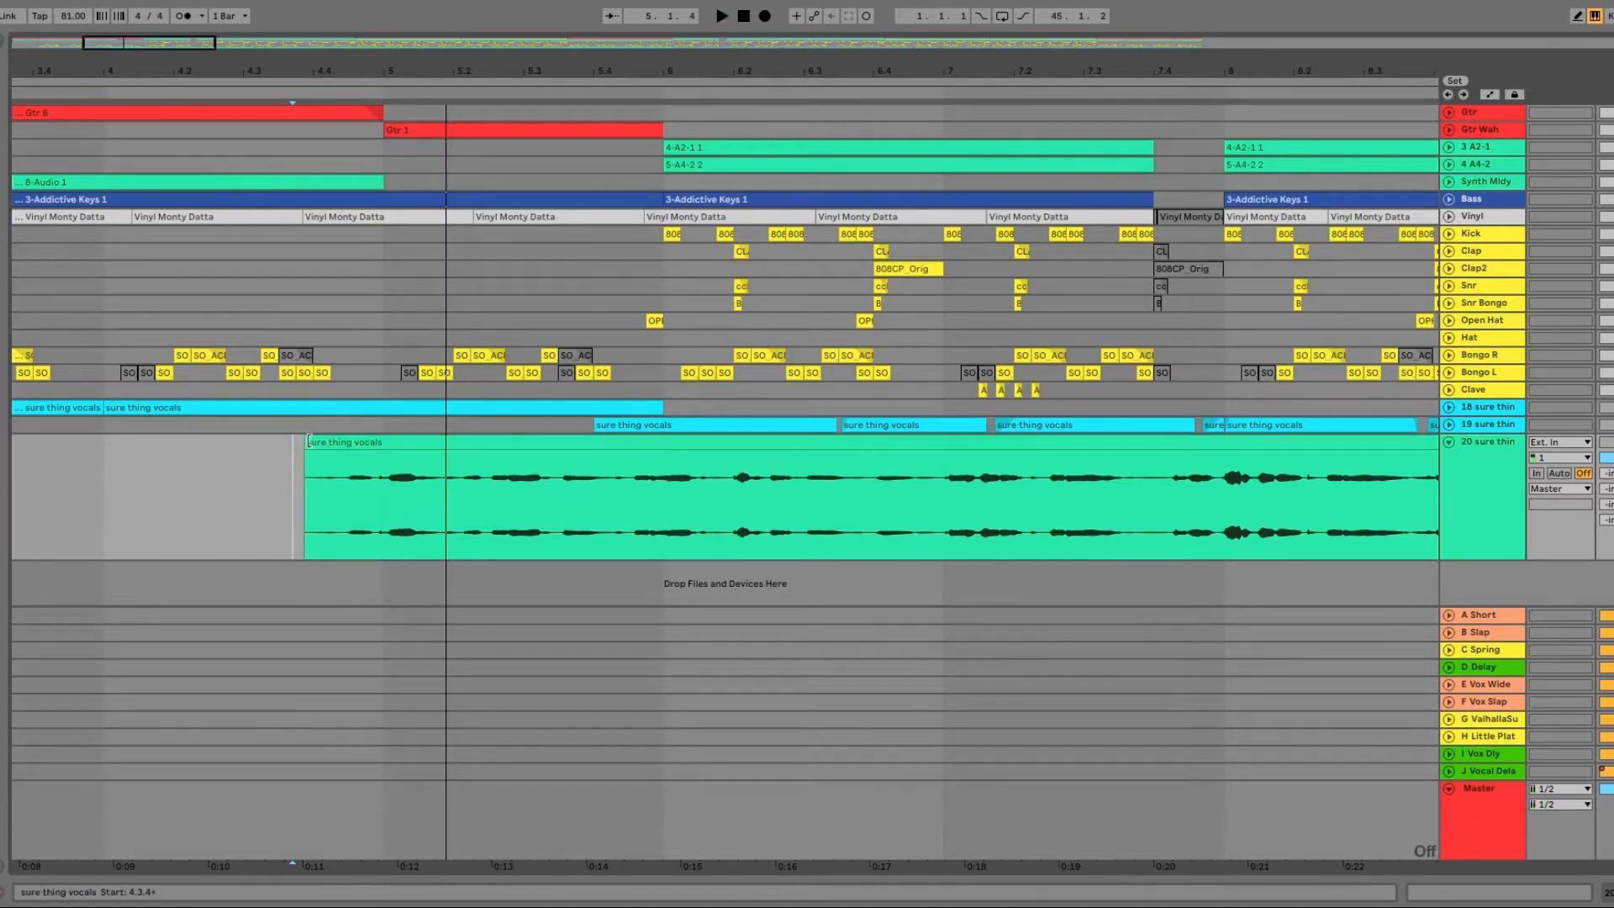
Adjust the vocal clip's start against the opening breath, extending it back to just after 4.3, and play the entry
{"action": "left_click_drag", "start_coordinate": [309, 442], "coordinate": [244, 443]}
{"action": "left_click", "coordinate": [240, 499]}
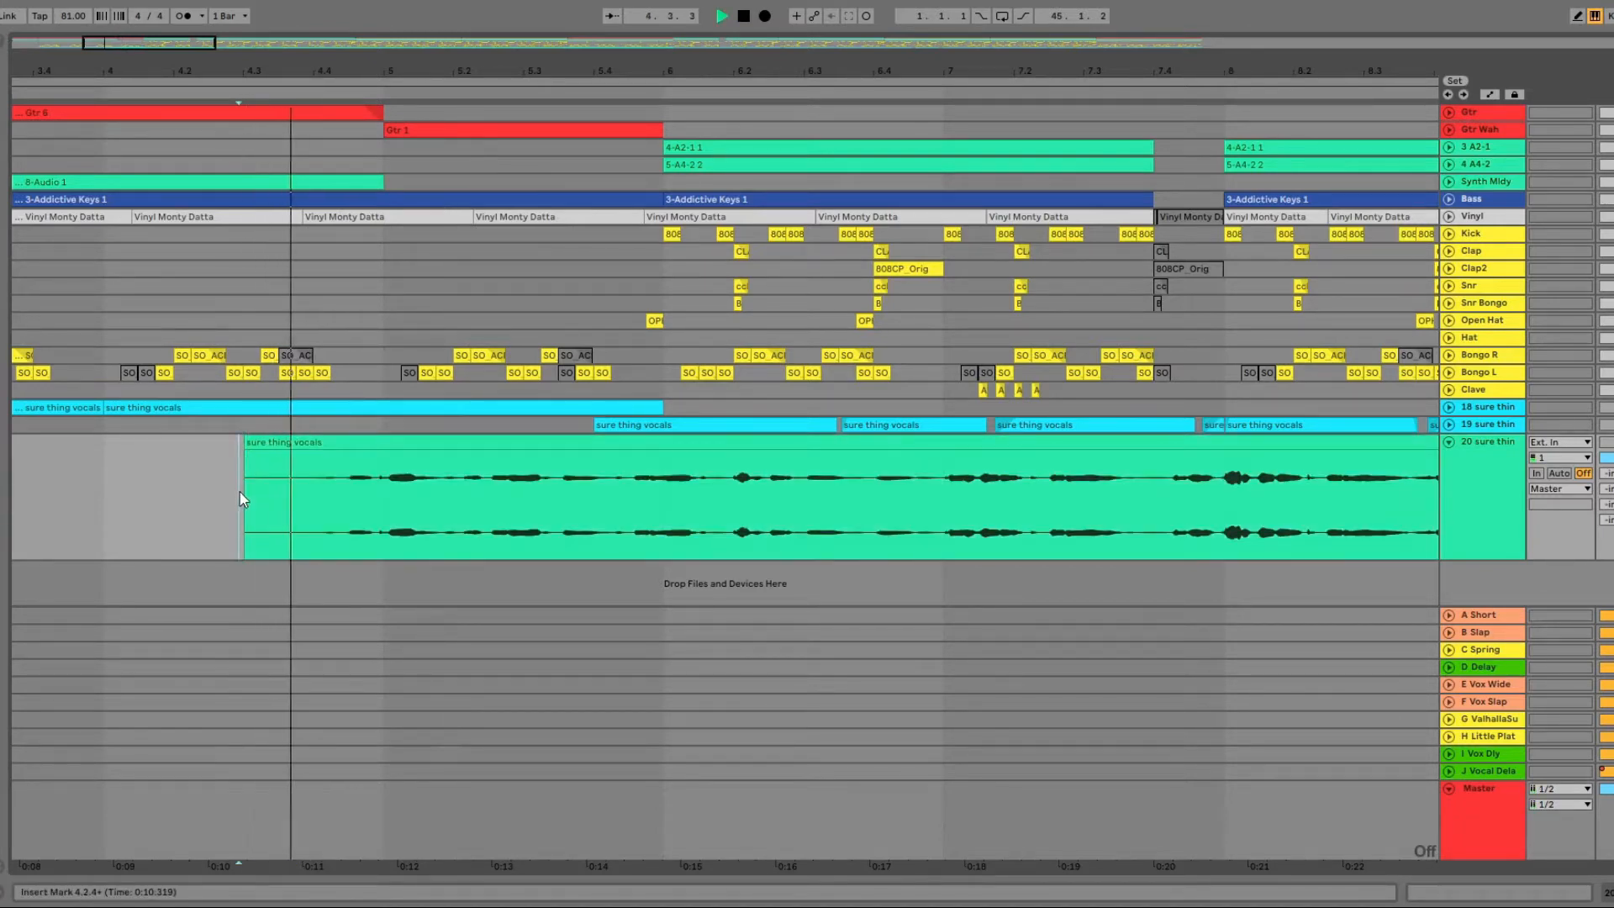
{"action": "left_click_drag", "start_coordinate": [244, 442], "coordinate": [308, 439]}
{"action": "key", "text": "space"}
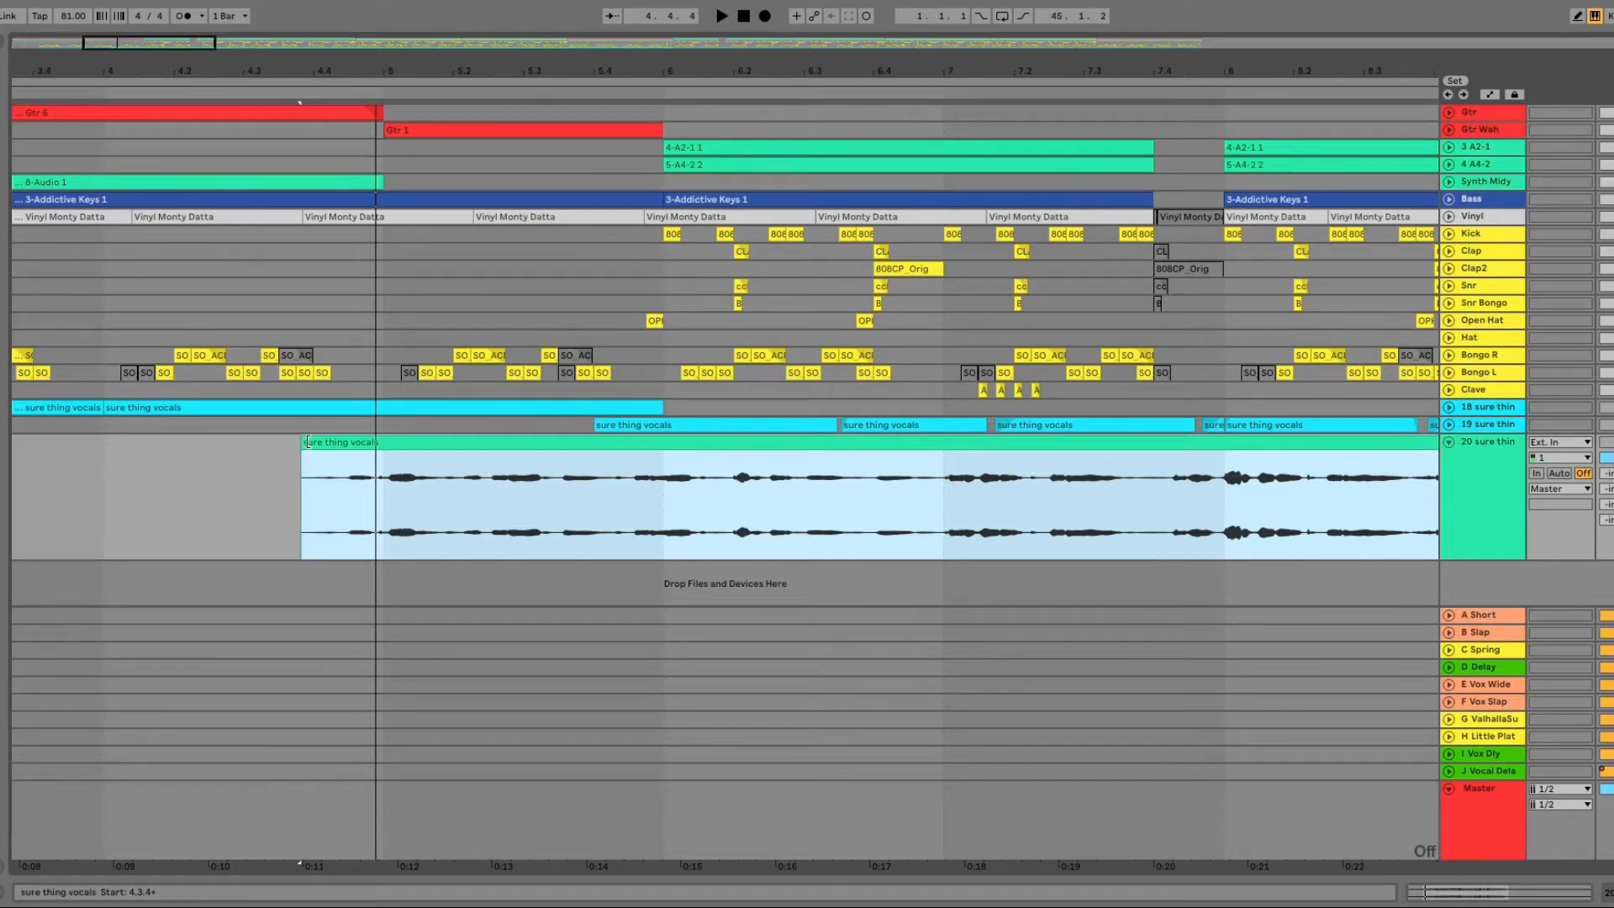
{"action": "left_click_drag", "start_coordinate": [308, 442], "coordinate": [234, 494]}
{"action": "scroll", "coordinate": [270, 504], "scroll_direction": "up", "scroll_amount": 5}
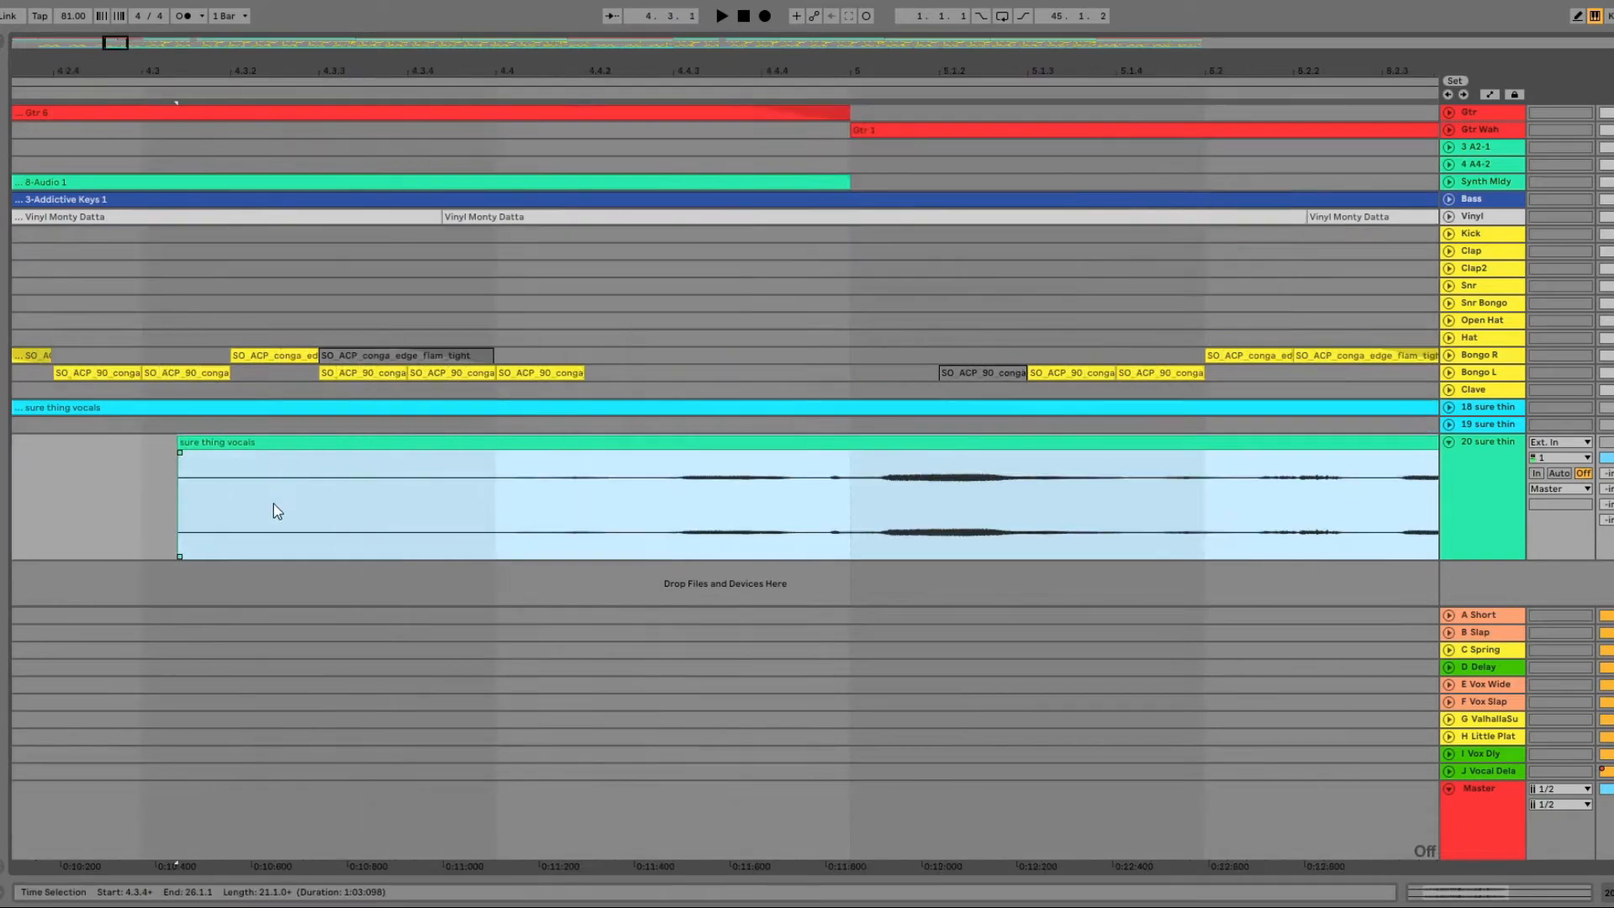
{"action": "left_click", "coordinate": [181, 454]}
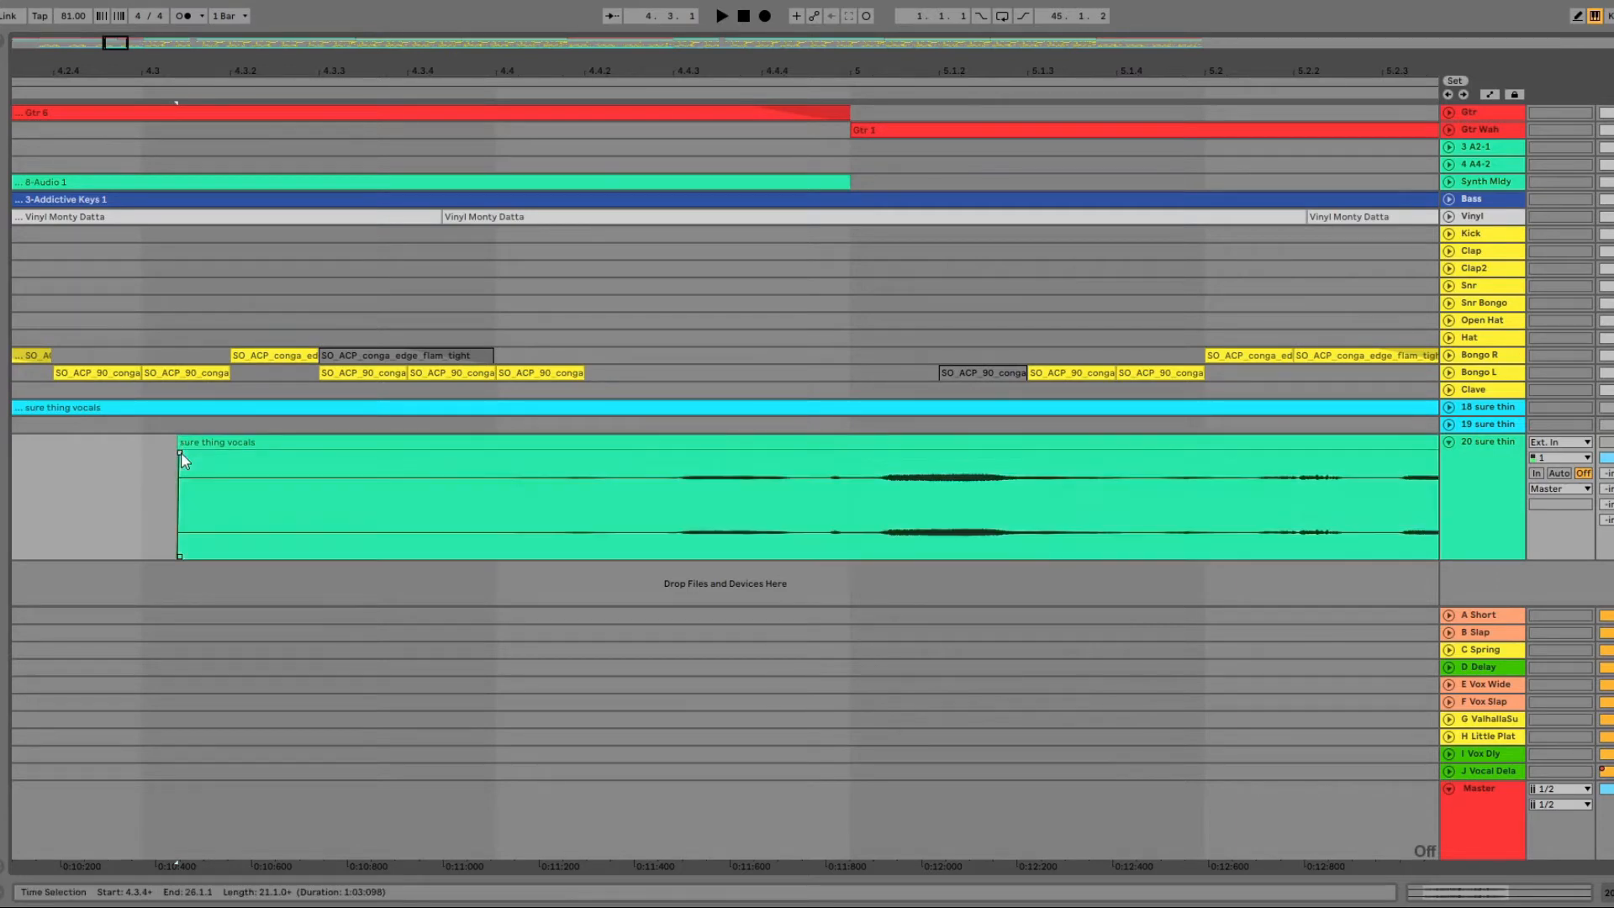
{"action": "key", "text": "space"}
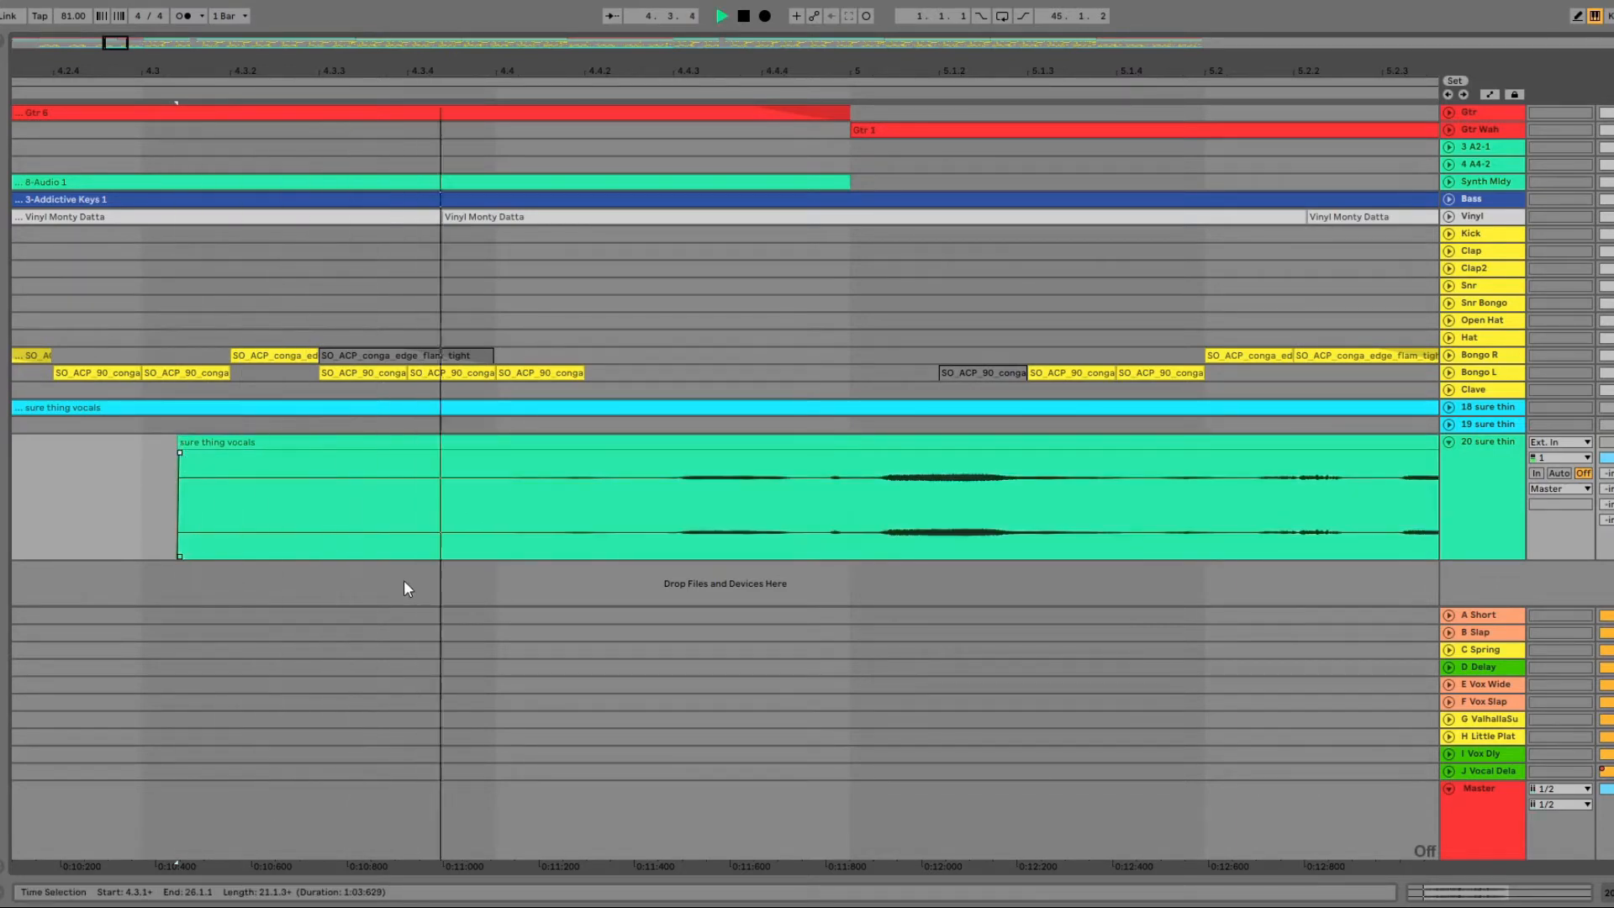
{"action": "key", "text": "space"}
Trim the vocal clip's start to about 4.3.3 and add a fade-in ending near 4.4 with its curve bent lower
{"action": "left_click_drag", "start_coordinate": [179, 451], "coordinate": [503, 476]}
{"action": "key", "text": "space"}
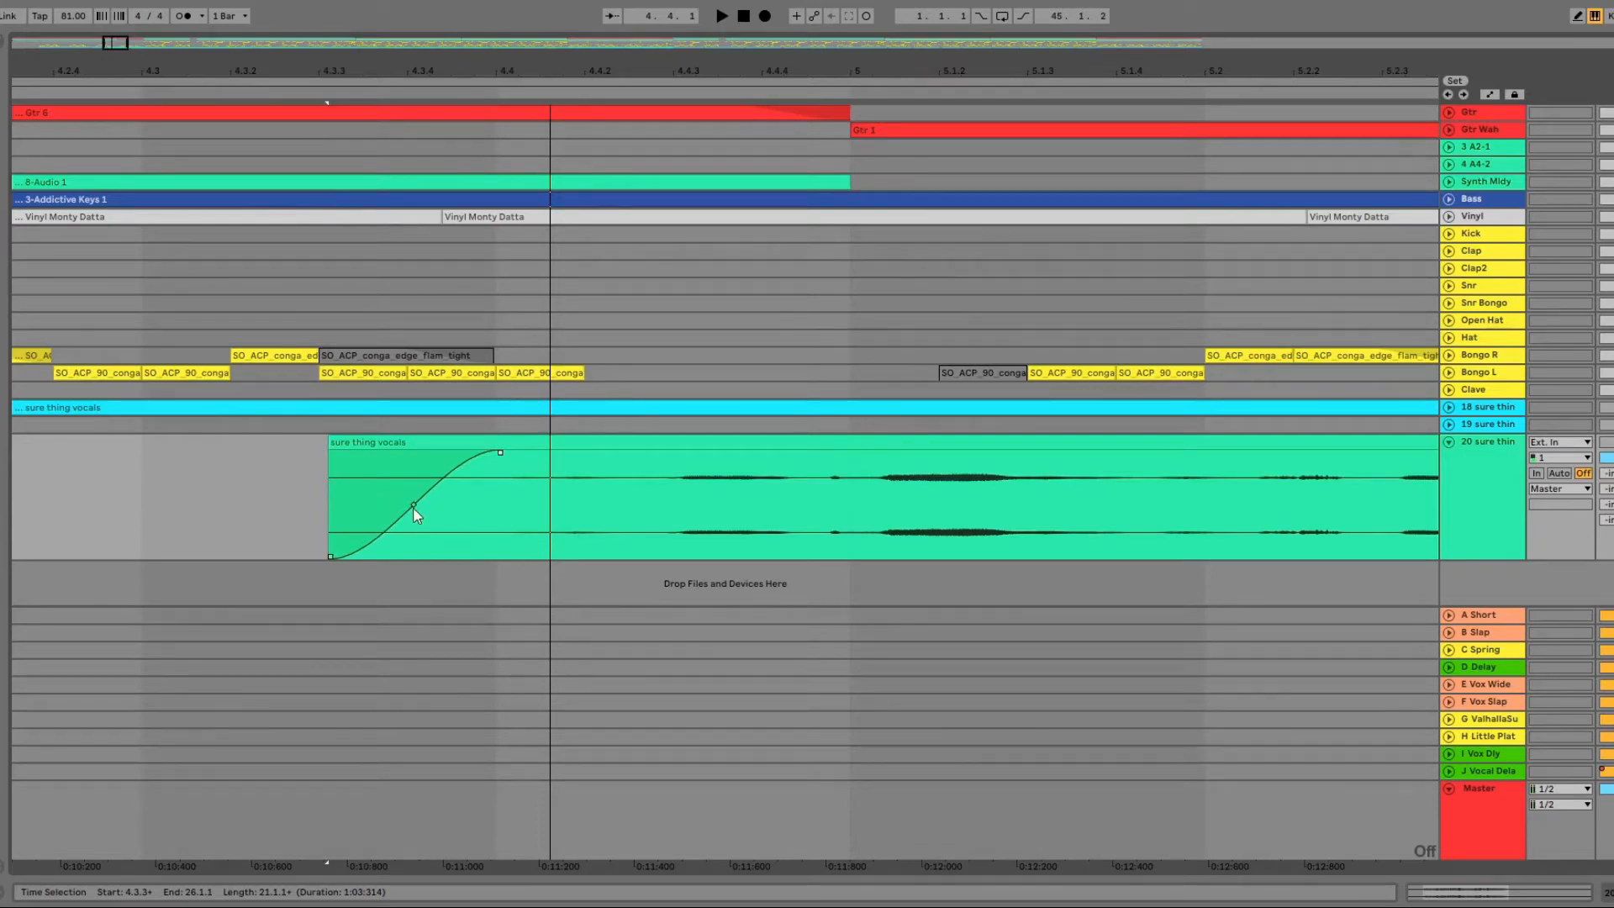
{"action": "left_click_drag", "start_coordinate": [414, 507], "coordinate": [430, 521]}
{"action": "left_click", "coordinate": [299, 496]}
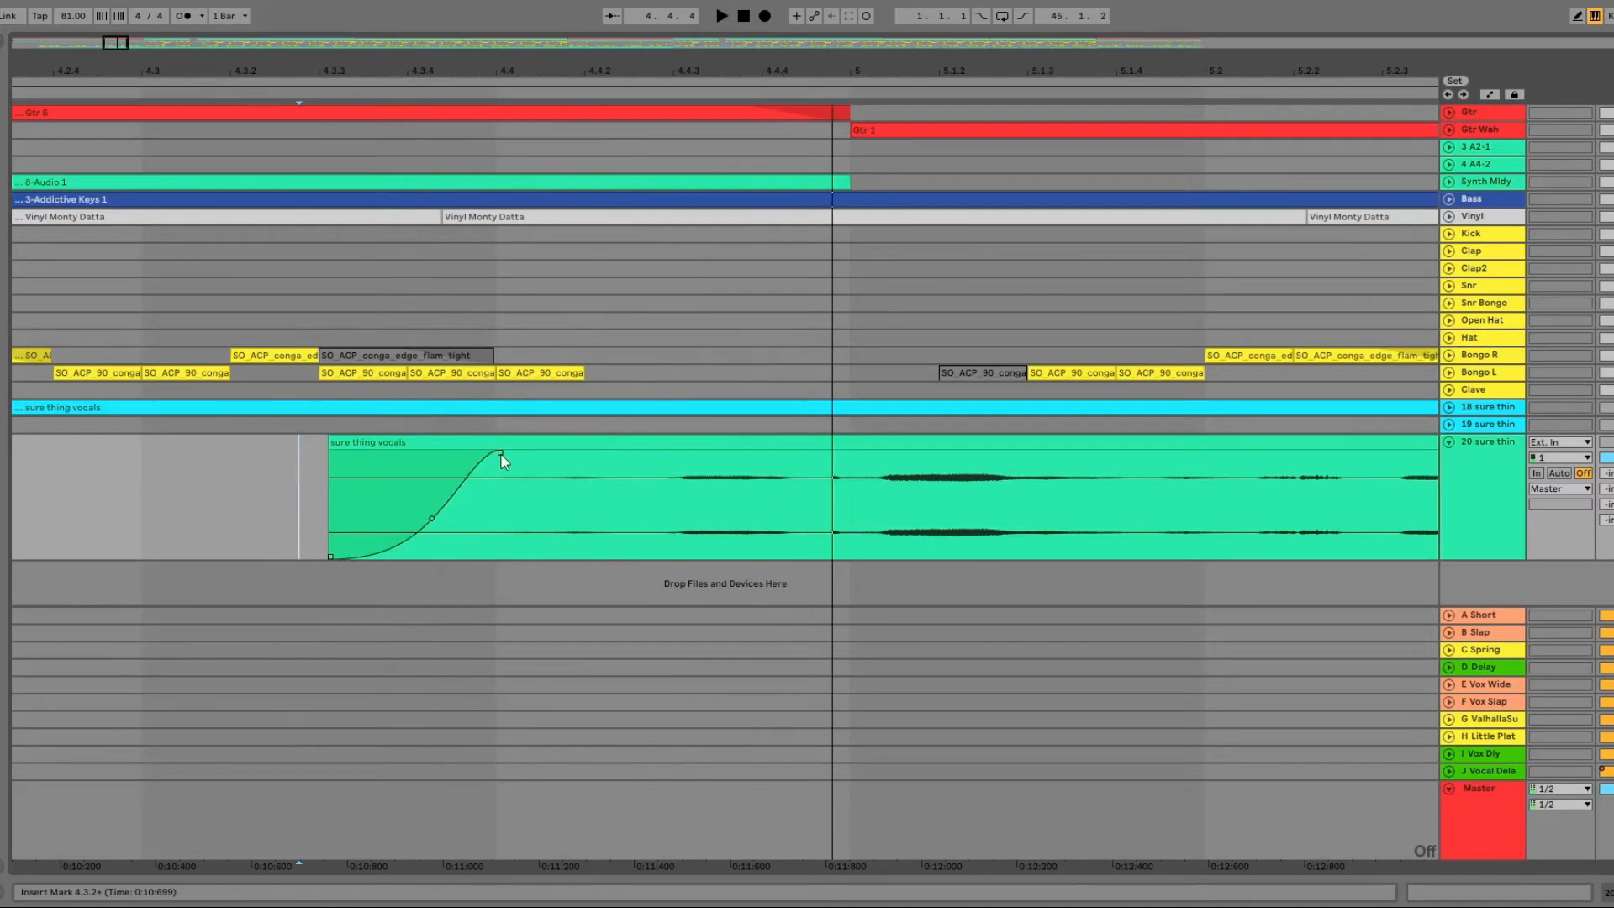
Shorten the opening fade-in so it ends slightly before 4.4 and play the vocal entry
{"action": "left_click_drag", "start_coordinate": [502, 455], "coordinate": [461, 453]}
{"action": "left_click", "coordinate": [315, 463]}
{"action": "key", "text": "space"}
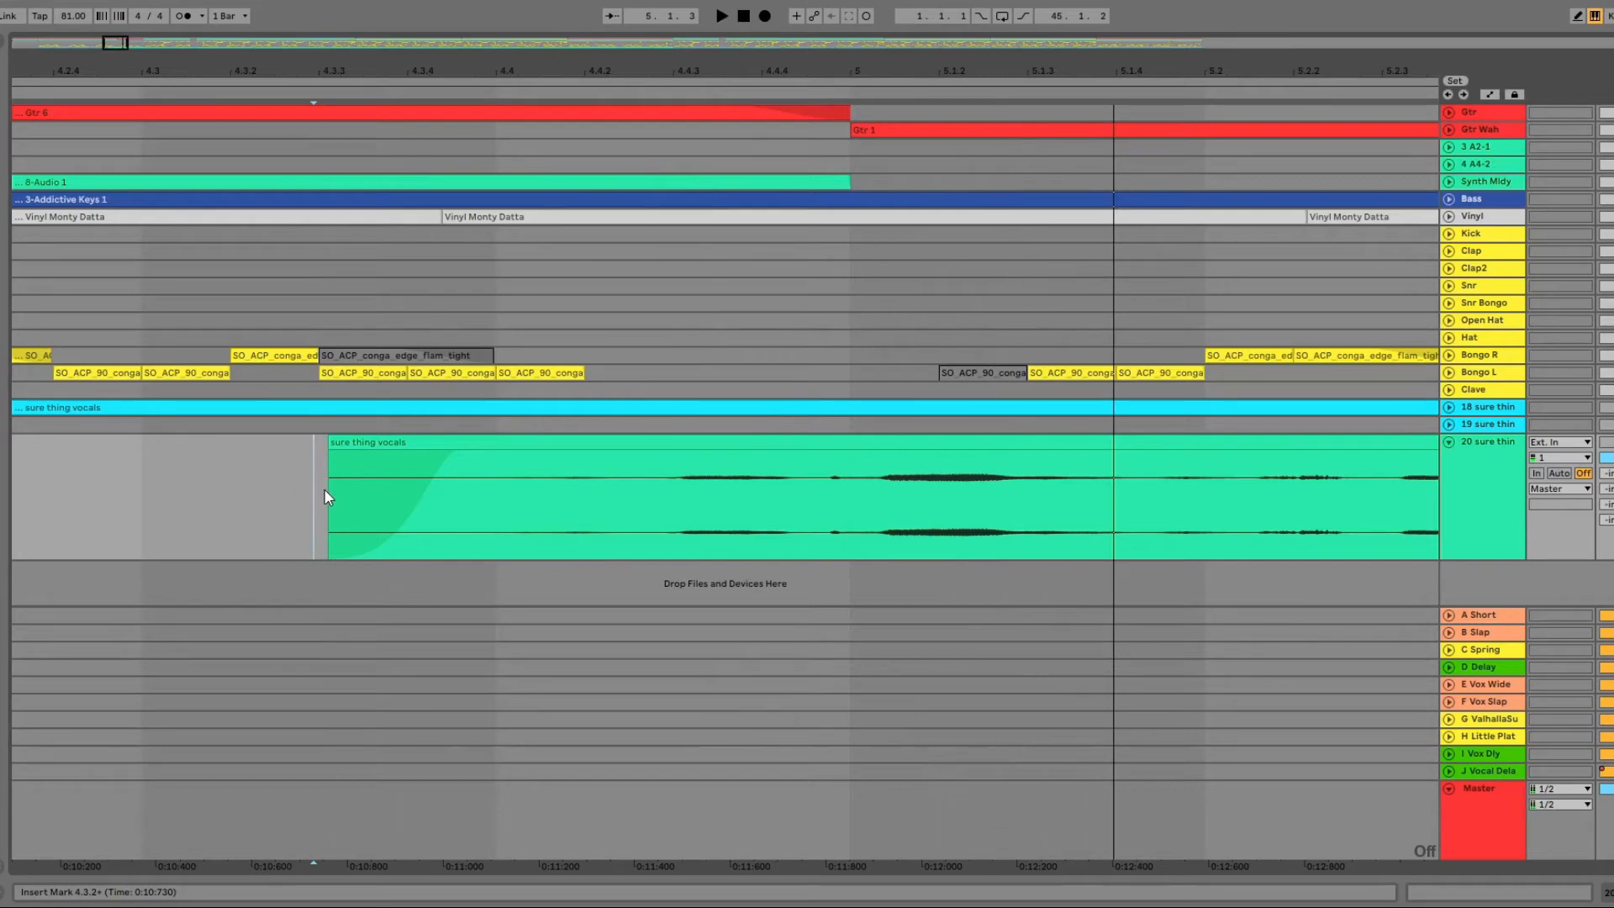
{"action": "key", "text": "space"}
{"action": "key", "text": "space"}
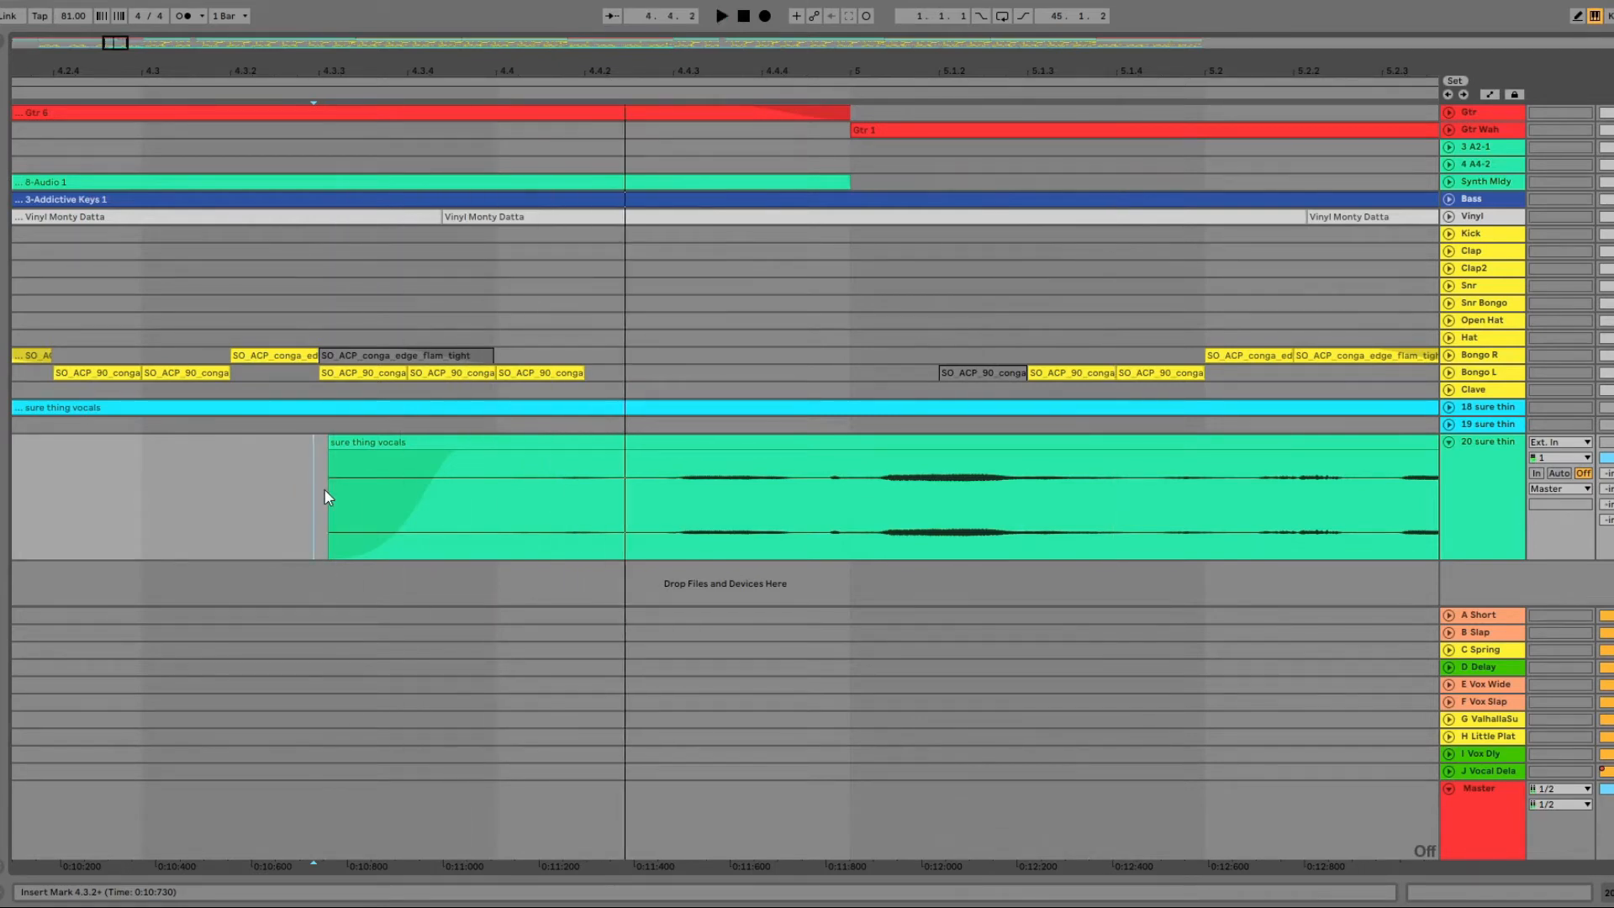
{"action": "key", "text": "space"}
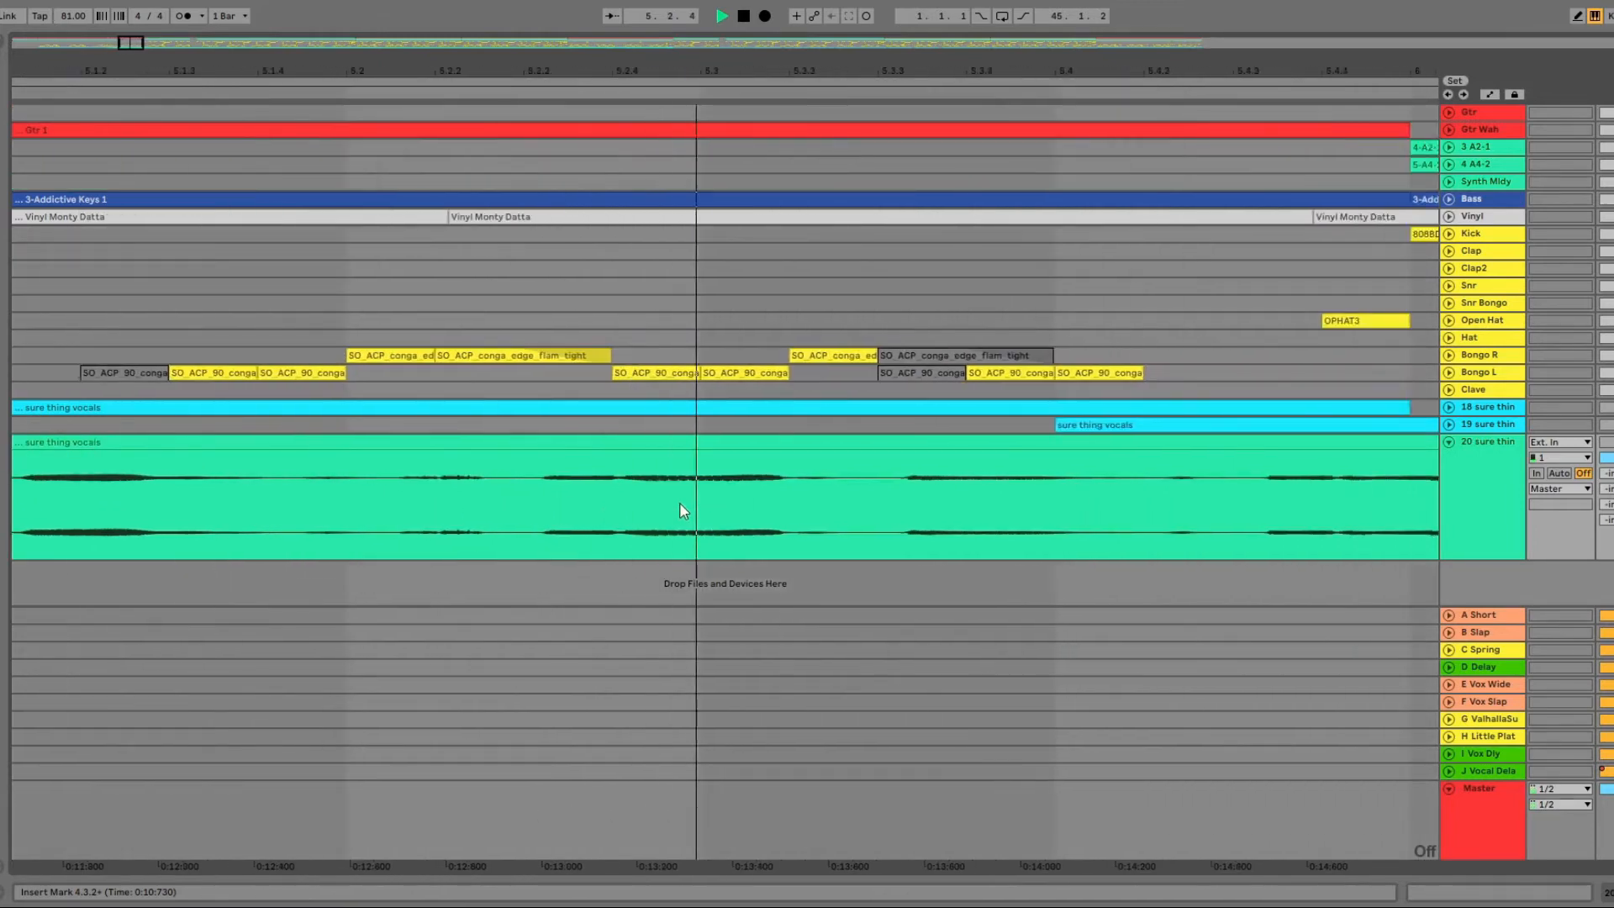
{"action": "key", "text": "space"}
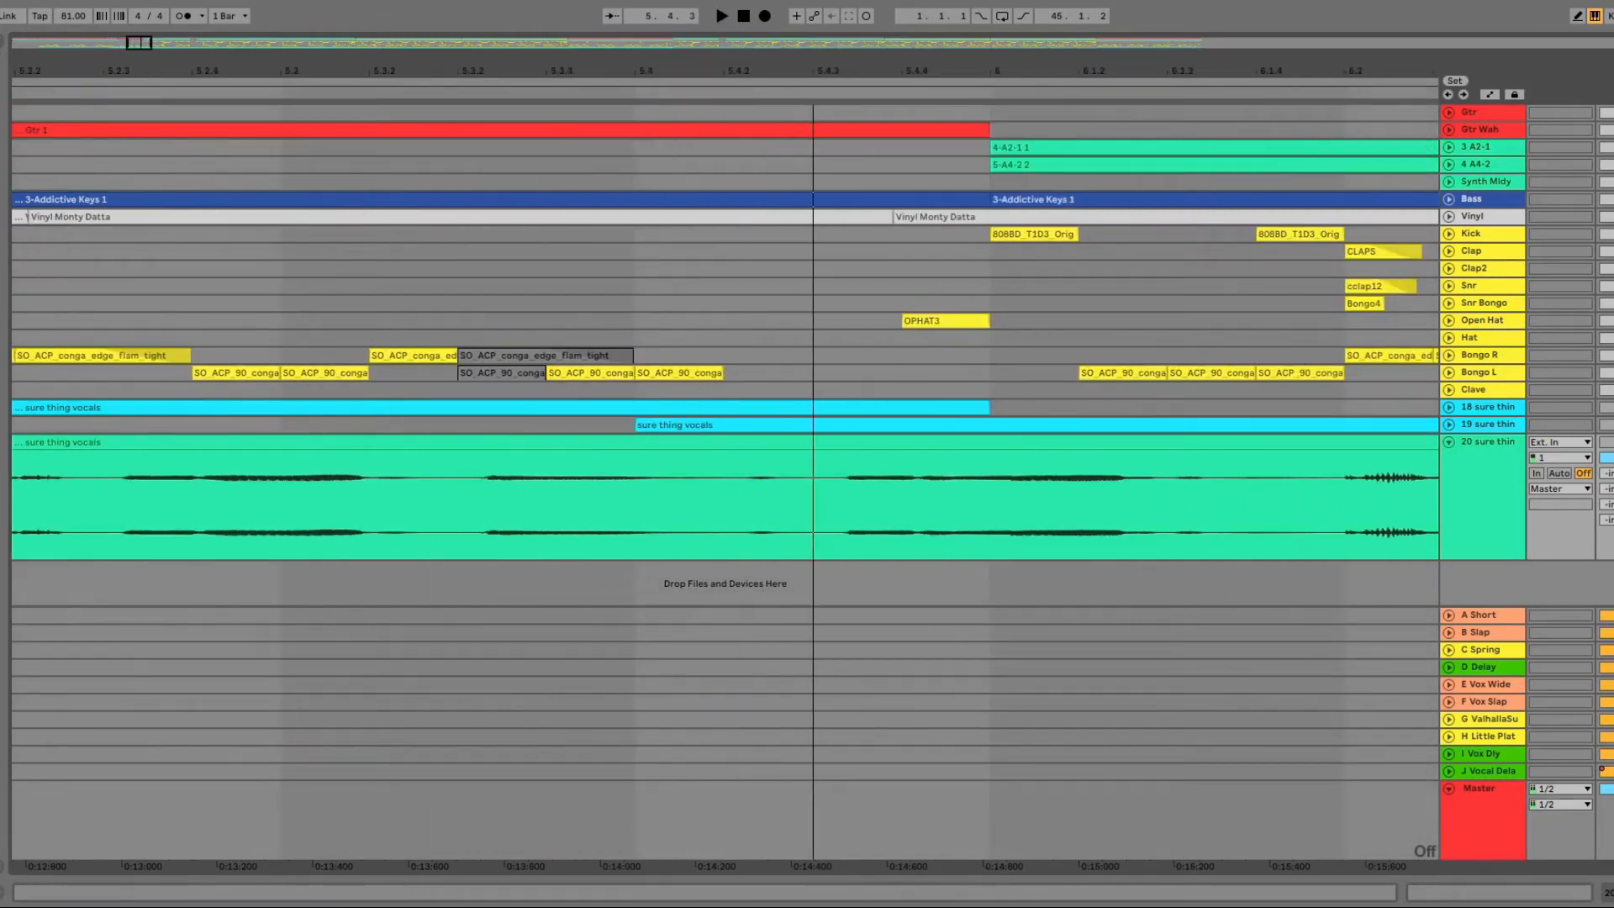
Play the vocal from its faded entry near 4.3.3 past bar 6 to locate the next breath
{"action": "scroll", "coordinate": [618, 493], "scroll_direction": "down", "scroll_amount": 5}
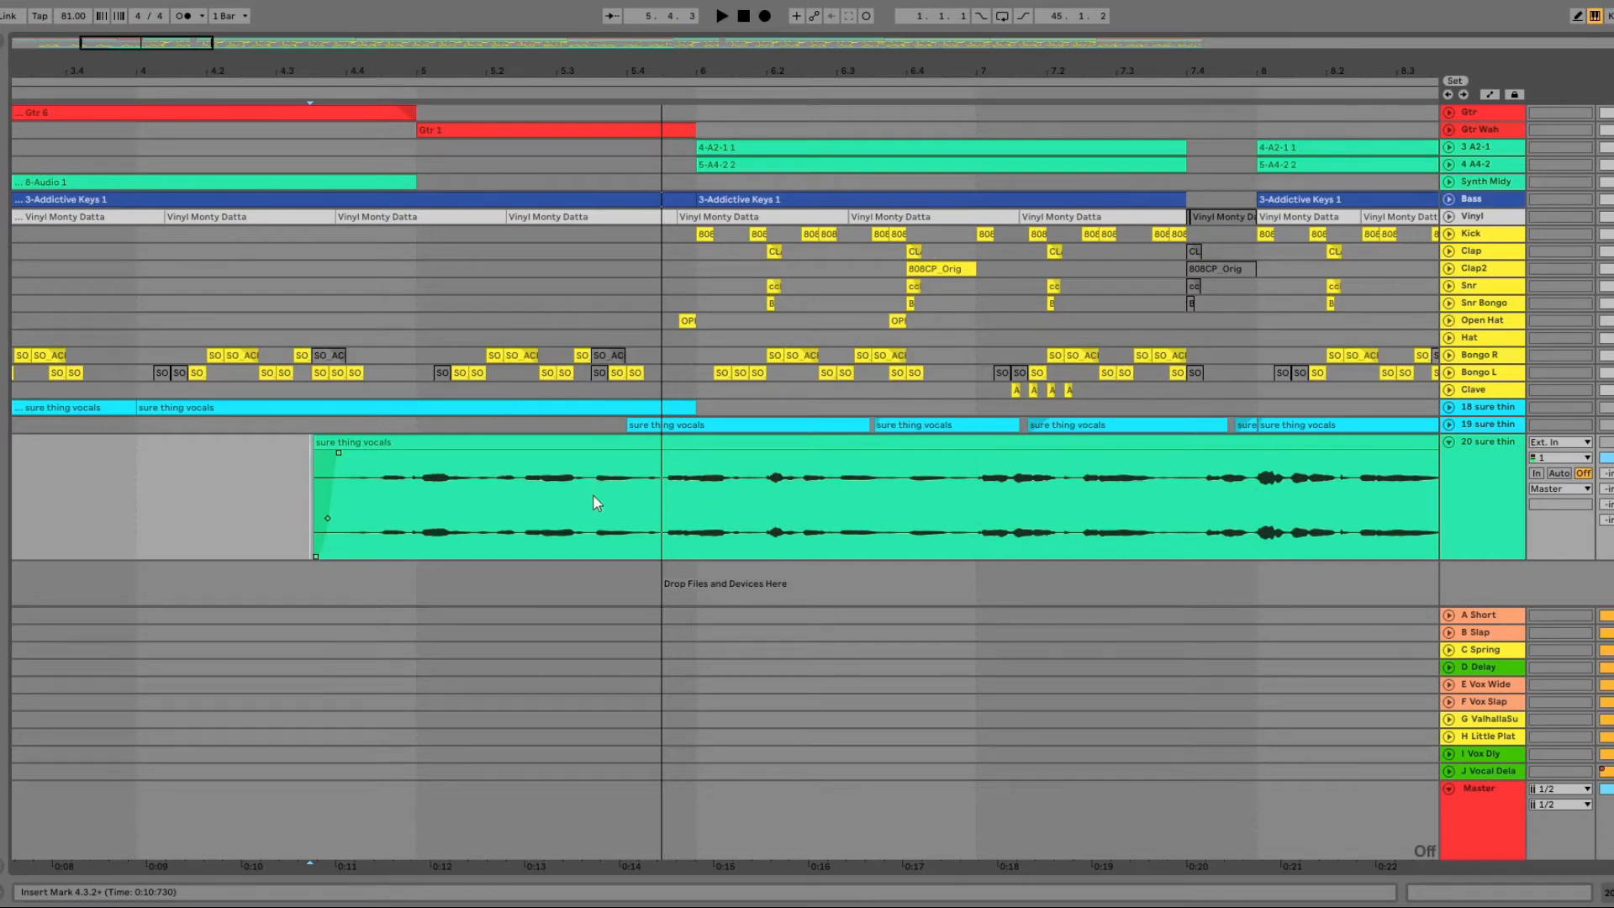
{"action": "left_click", "coordinate": [315, 487]}
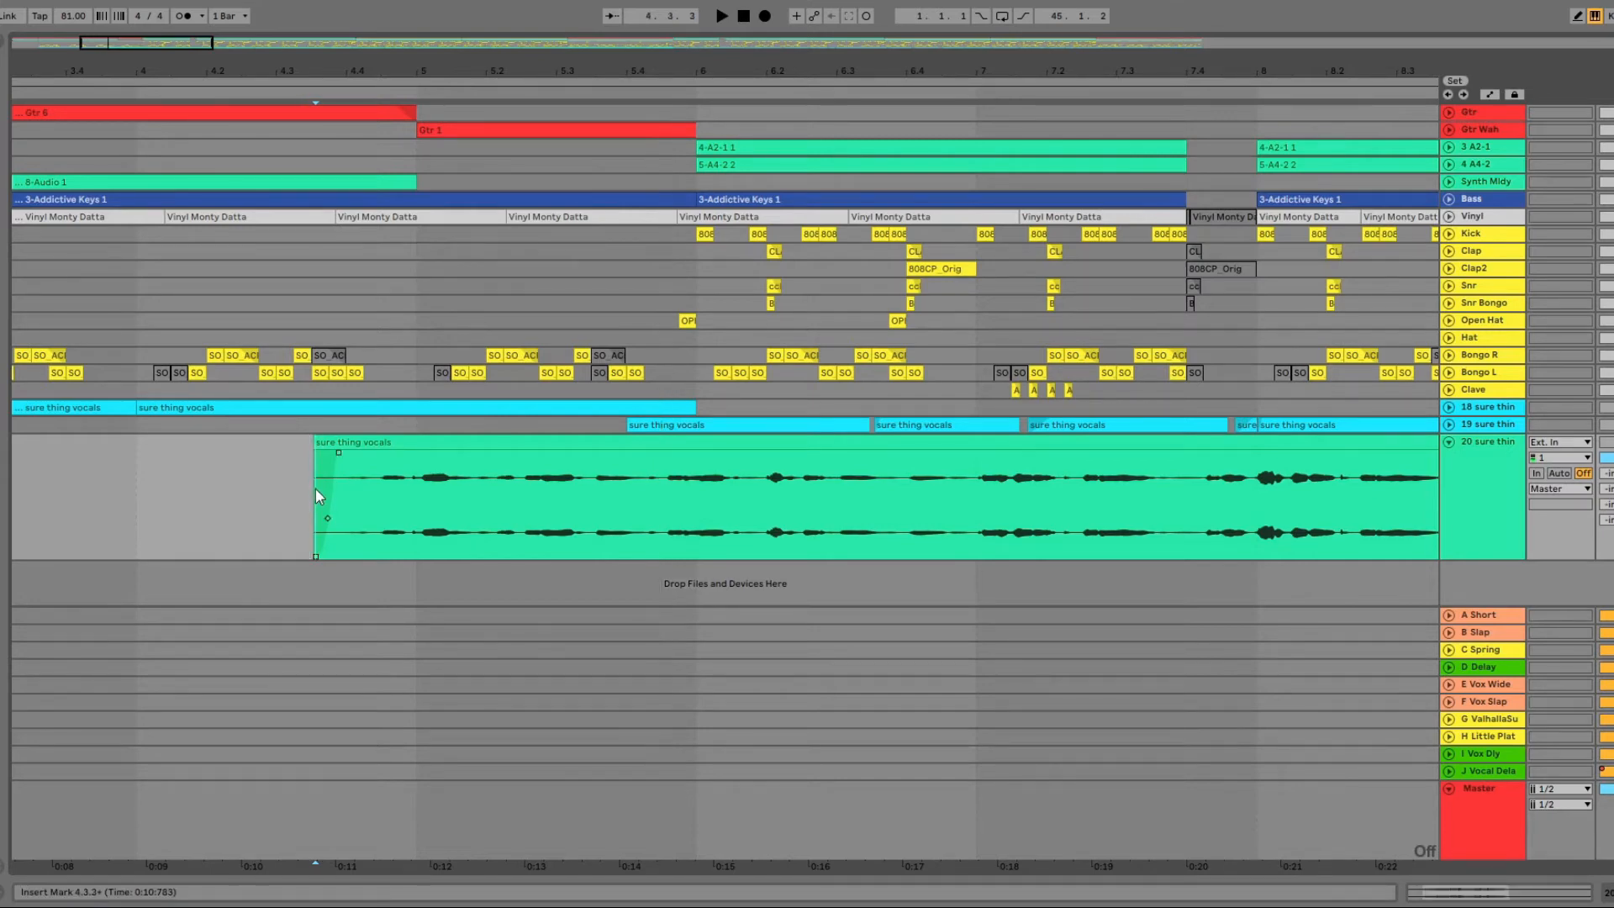
{"action": "left_click", "coordinate": [314, 490]}
{"action": "scroll", "coordinate": [322, 491], "scroll_direction": "up", "scroll_amount": 2}
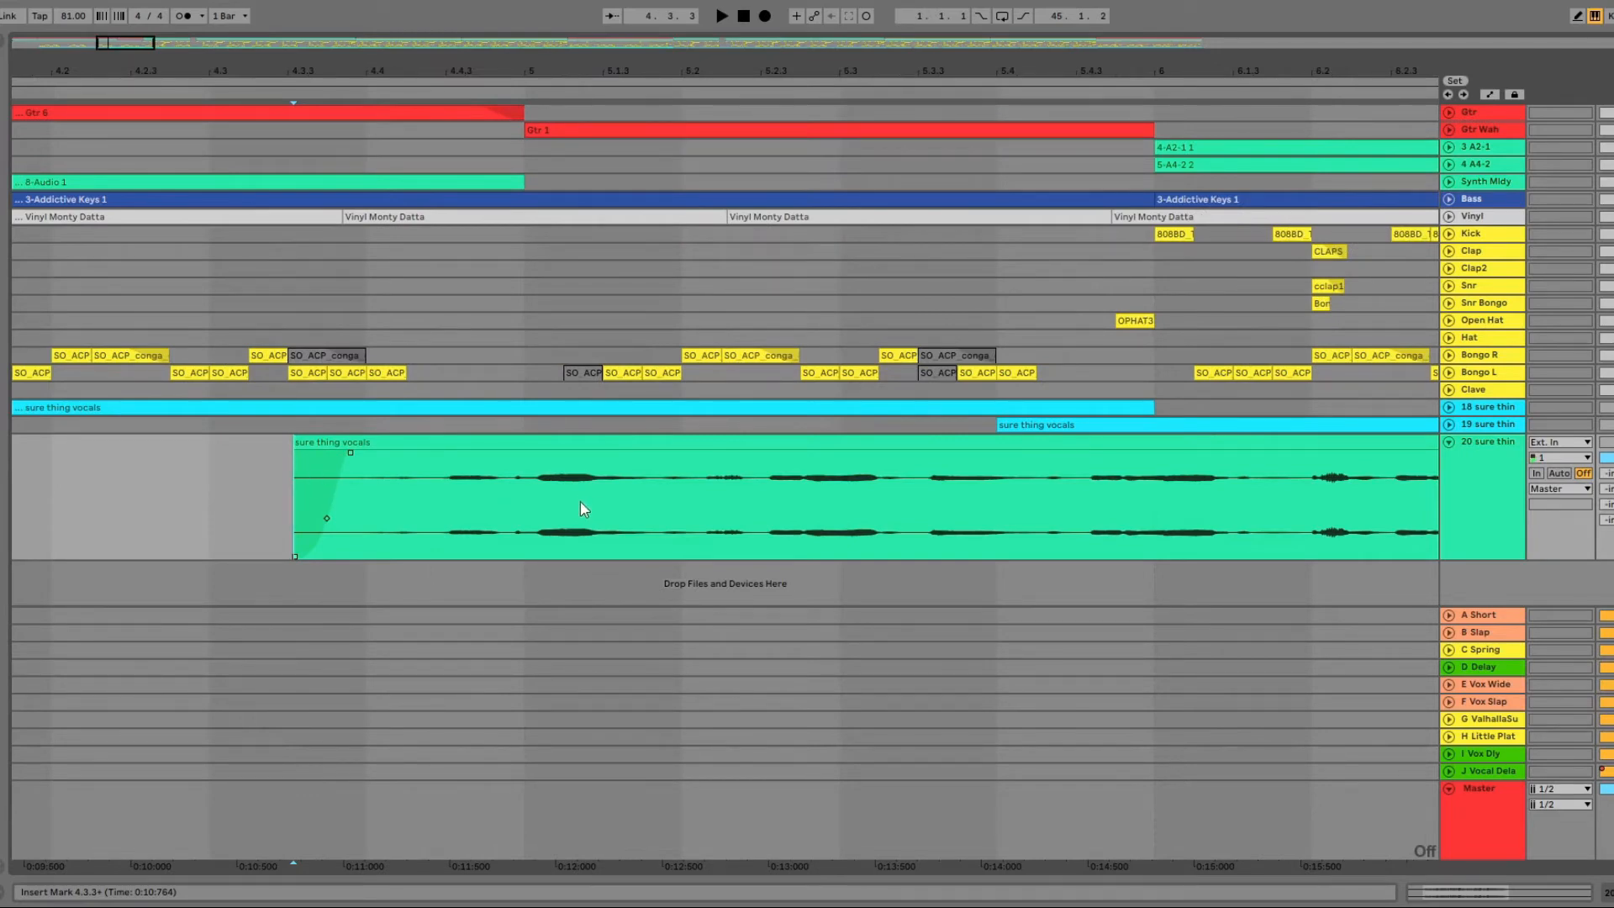
{"action": "key", "text": "space"}
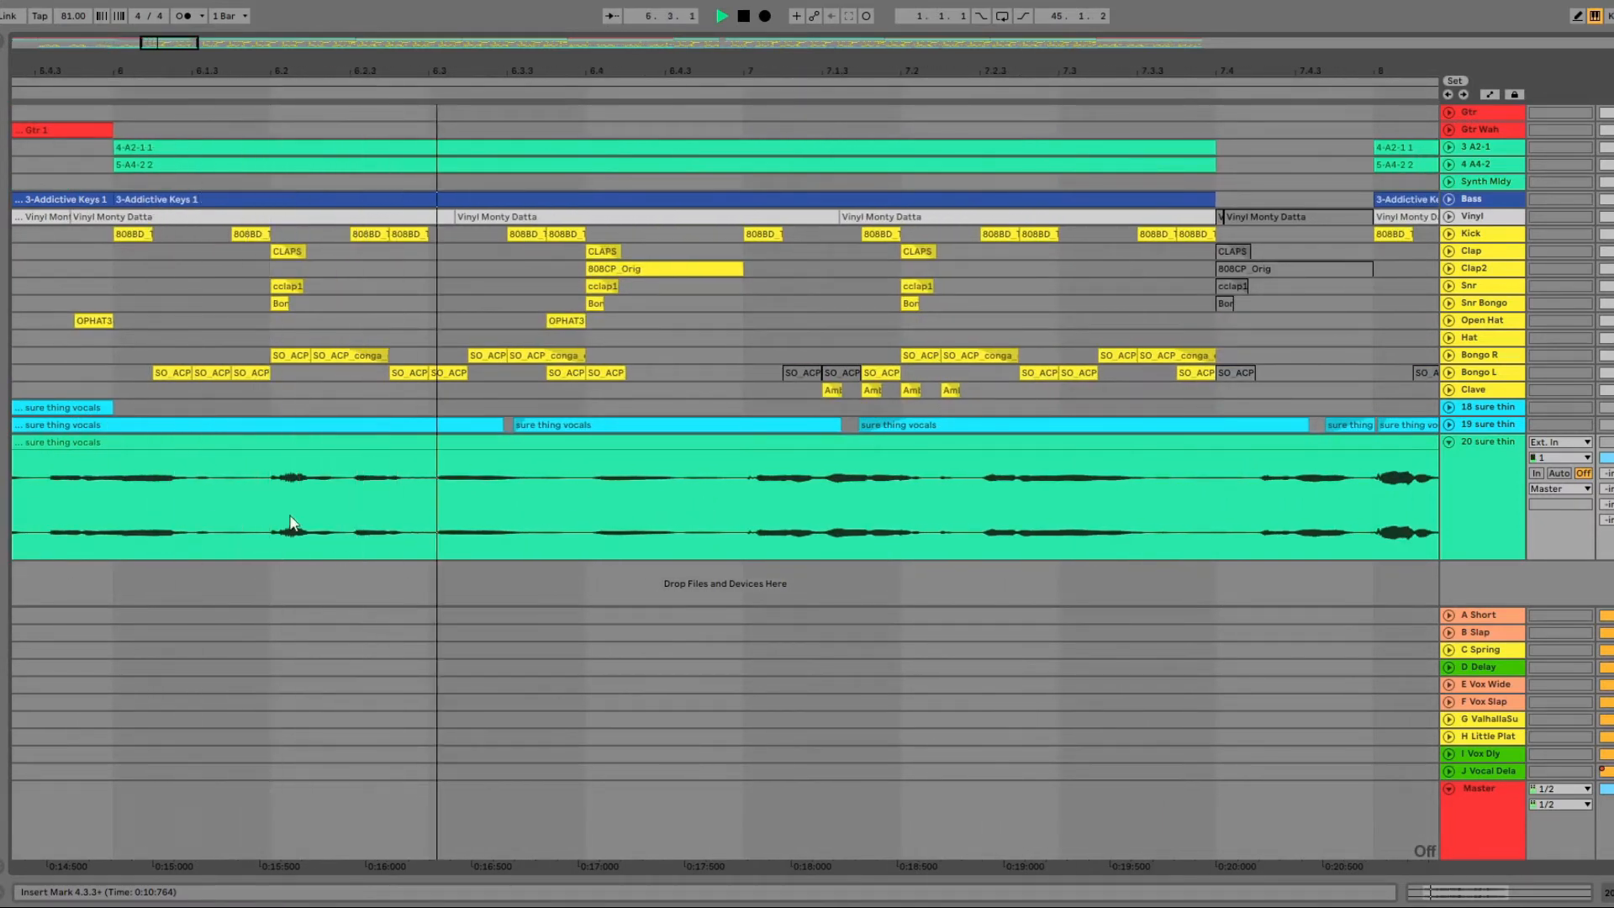
Audition the breath before 6.2 and split the vocal clip just ahead of it, at about 6.1.3
{"action": "left_click", "coordinate": [220, 458]}
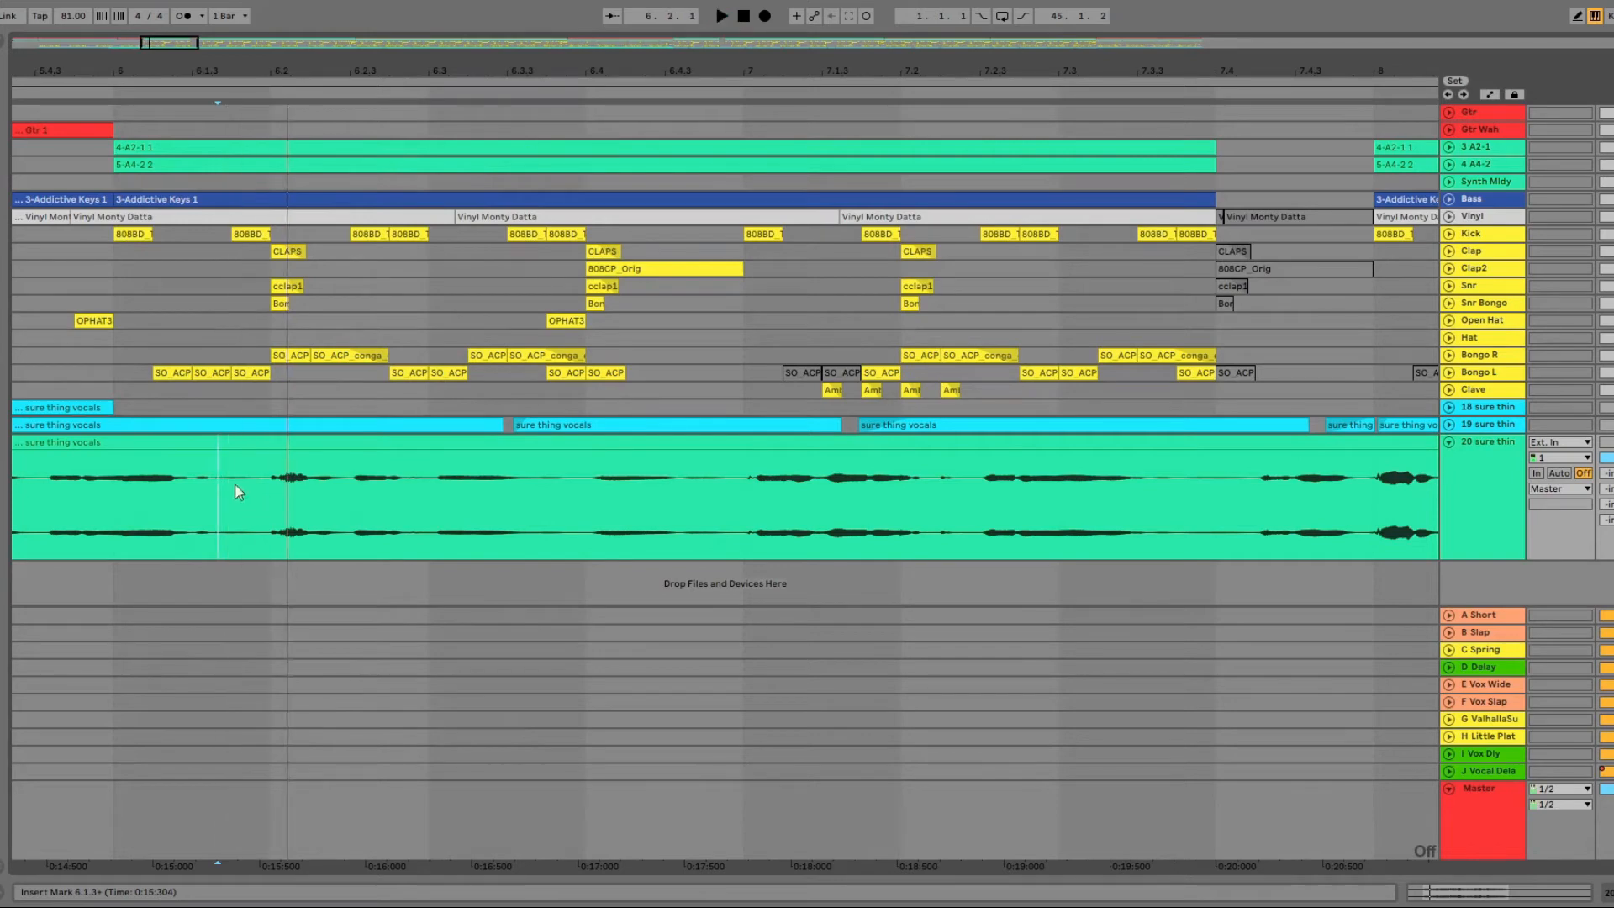
{"action": "scroll", "coordinate": [223, 463], "scroll_direction": "up", "scroll_amount": 5}
{"action": "left_click", "coordinate": [160, 464]}
{"action": "key", "text": "space"}
{"action": "key", "text": "space"}
{"action": "left_click", "coordinate": [175, 465]}
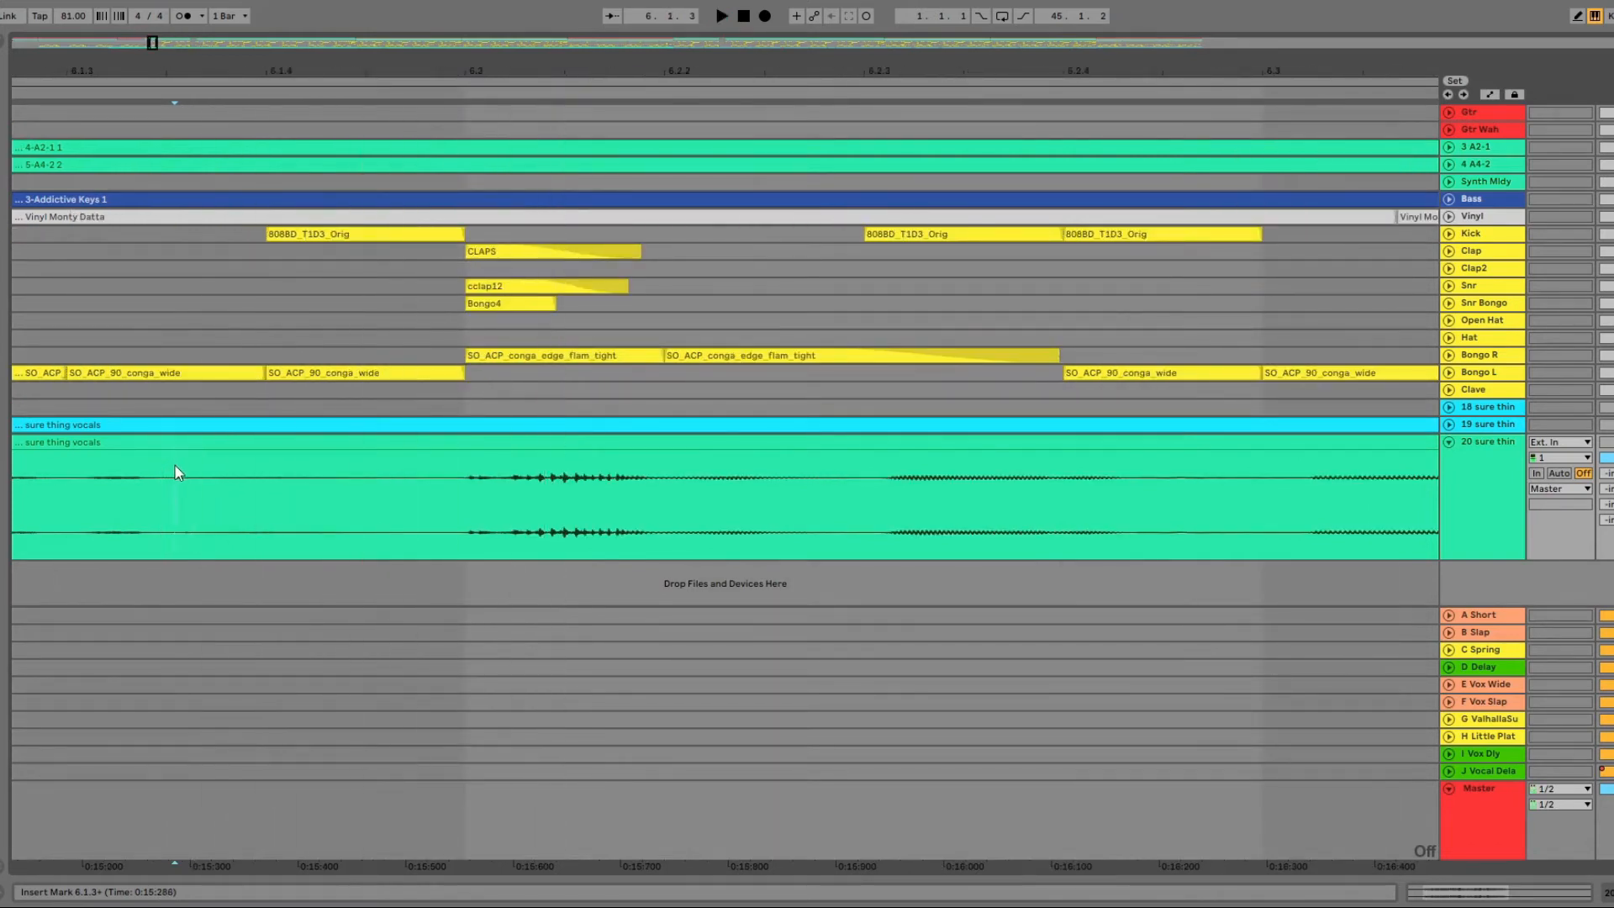
{"action": "key", "text": "space"}
{"action": "left_click", "coordinate": [108, 467]}
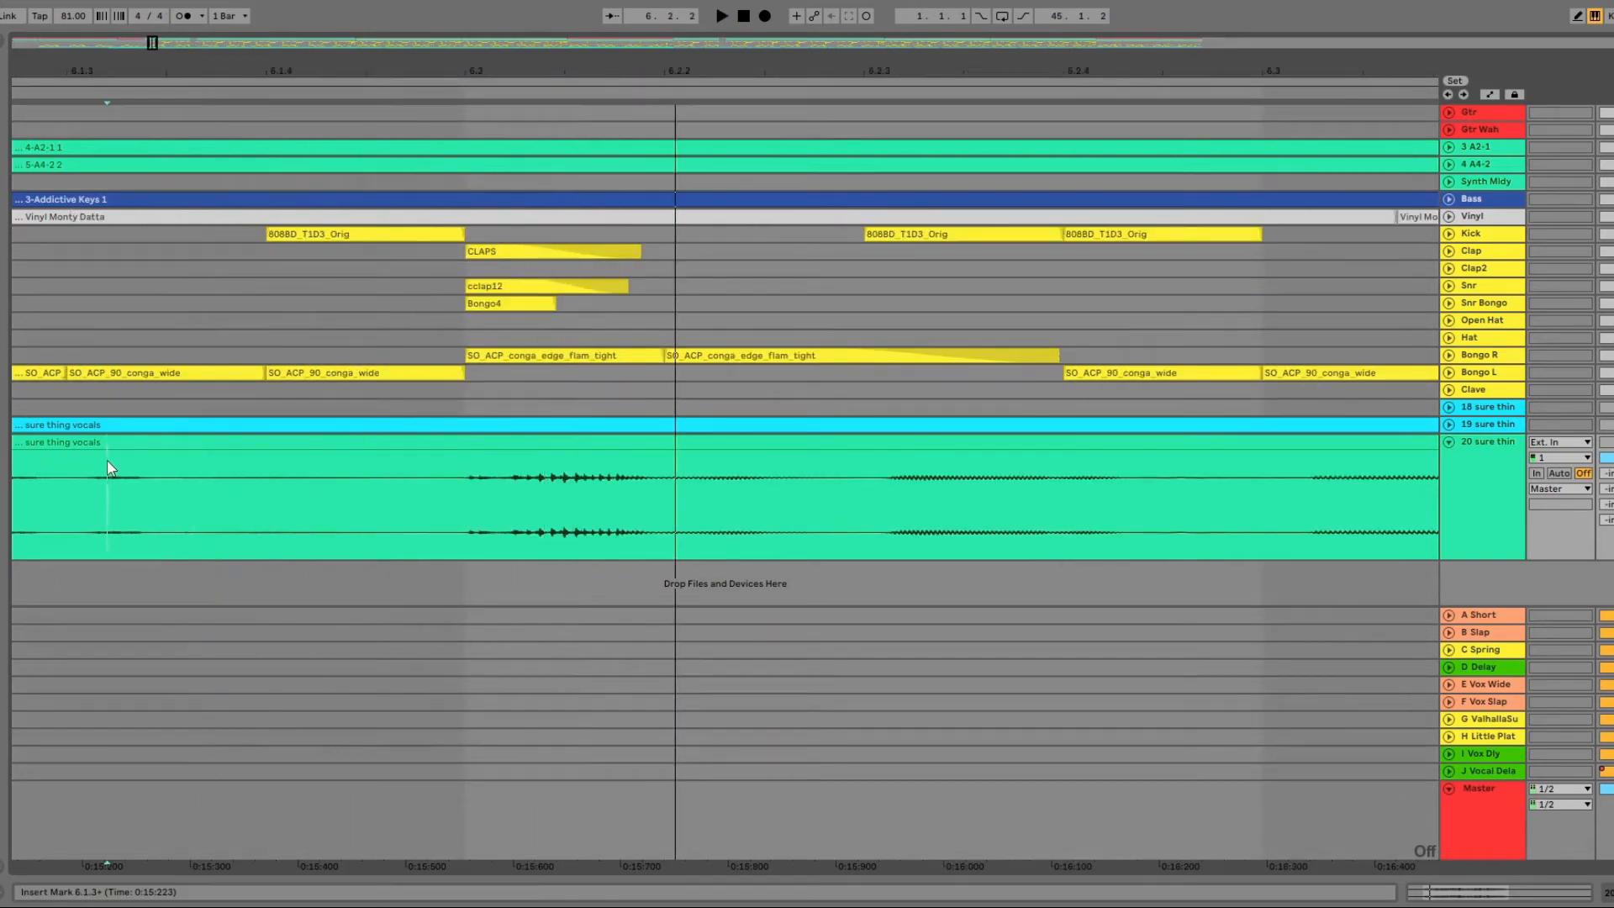
{"action": "key", "text": "space"}
{"action": "left_click", "coordinate": [153, 469]}
{"action": "left_click", "coordinate": [154, 461]}
{"action": "key", "text": "ctrl+e"}
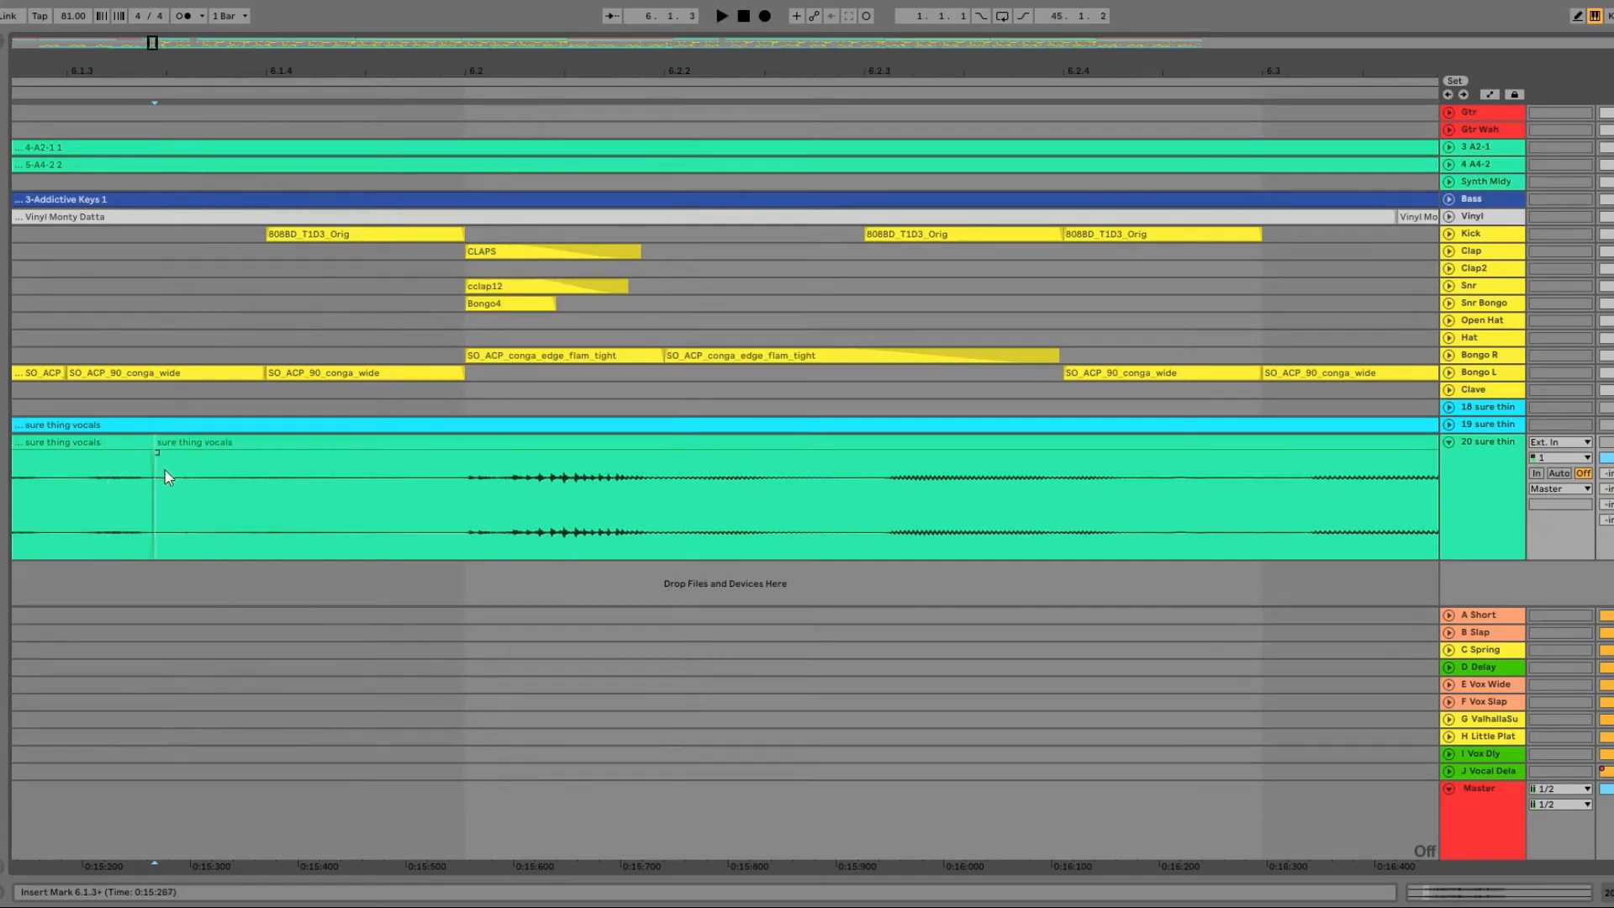
Trim the second vocal clip's start to just before 6.1.4, add a fade-in with a lowered curve over the breath, and play the transition
{"action": "left_click_drag", "start_coordinate": [156, 454], "coordinate": [409, 453]}
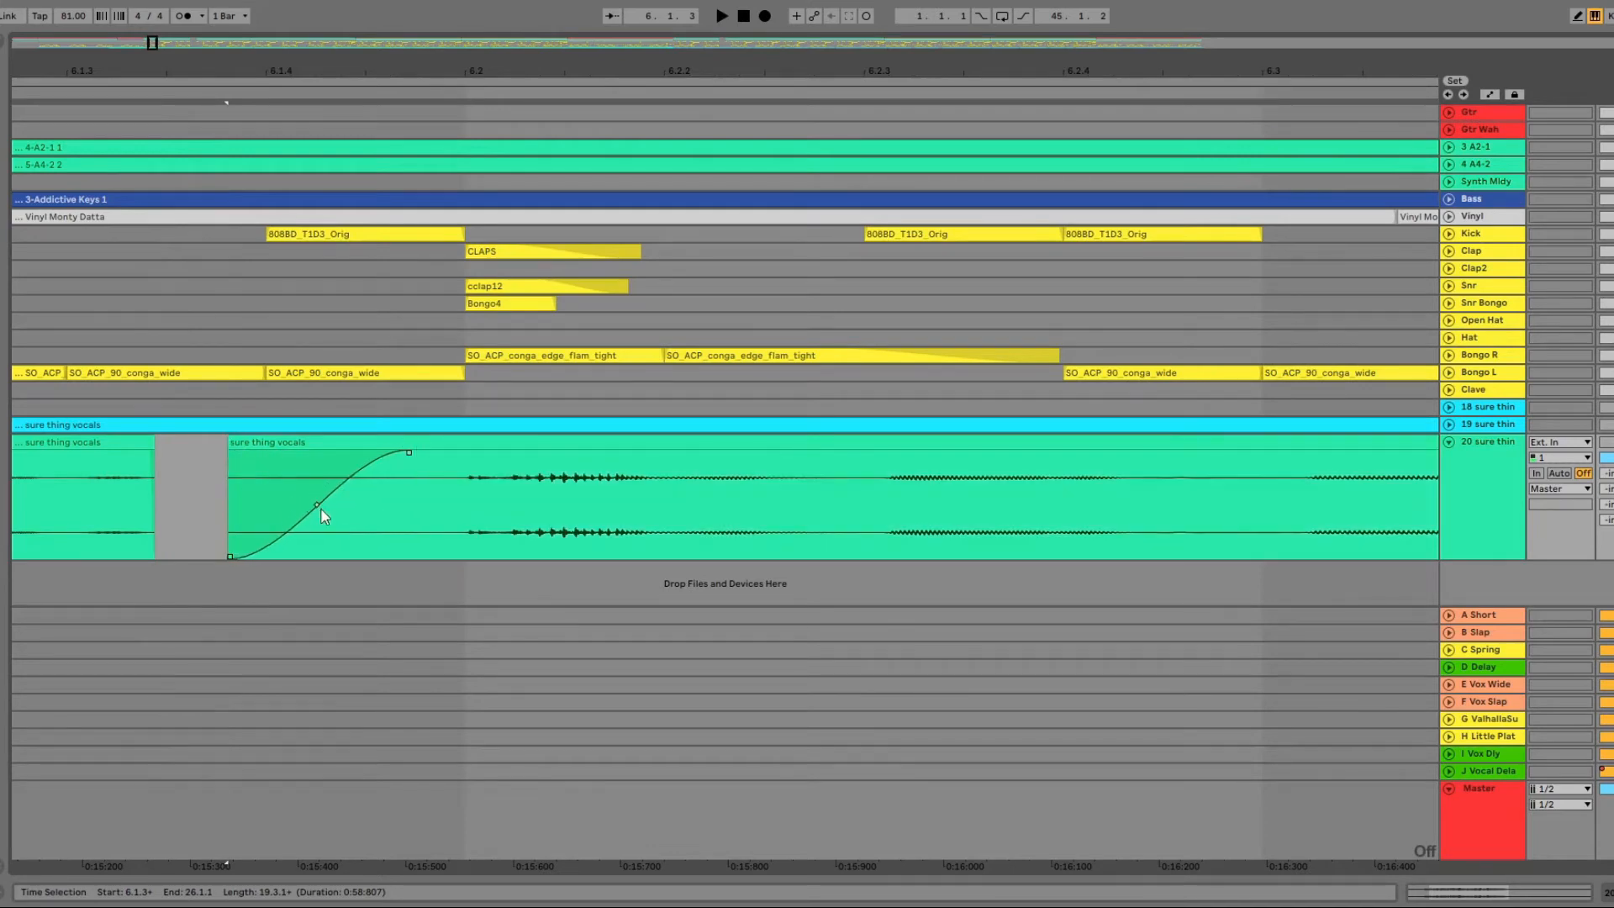
{"action": "left_click_drag", "start_coordinate": [321, 508], "coordinate": [329, 518]}
{"action": "scroll", "coordinate": [123, 495], "scroll_direction": "down", "scroll_amount": 2}
{"action": "scroll", "coordinate": [124, 493], "scroll_direction": "left", "scroll_amount": 1}
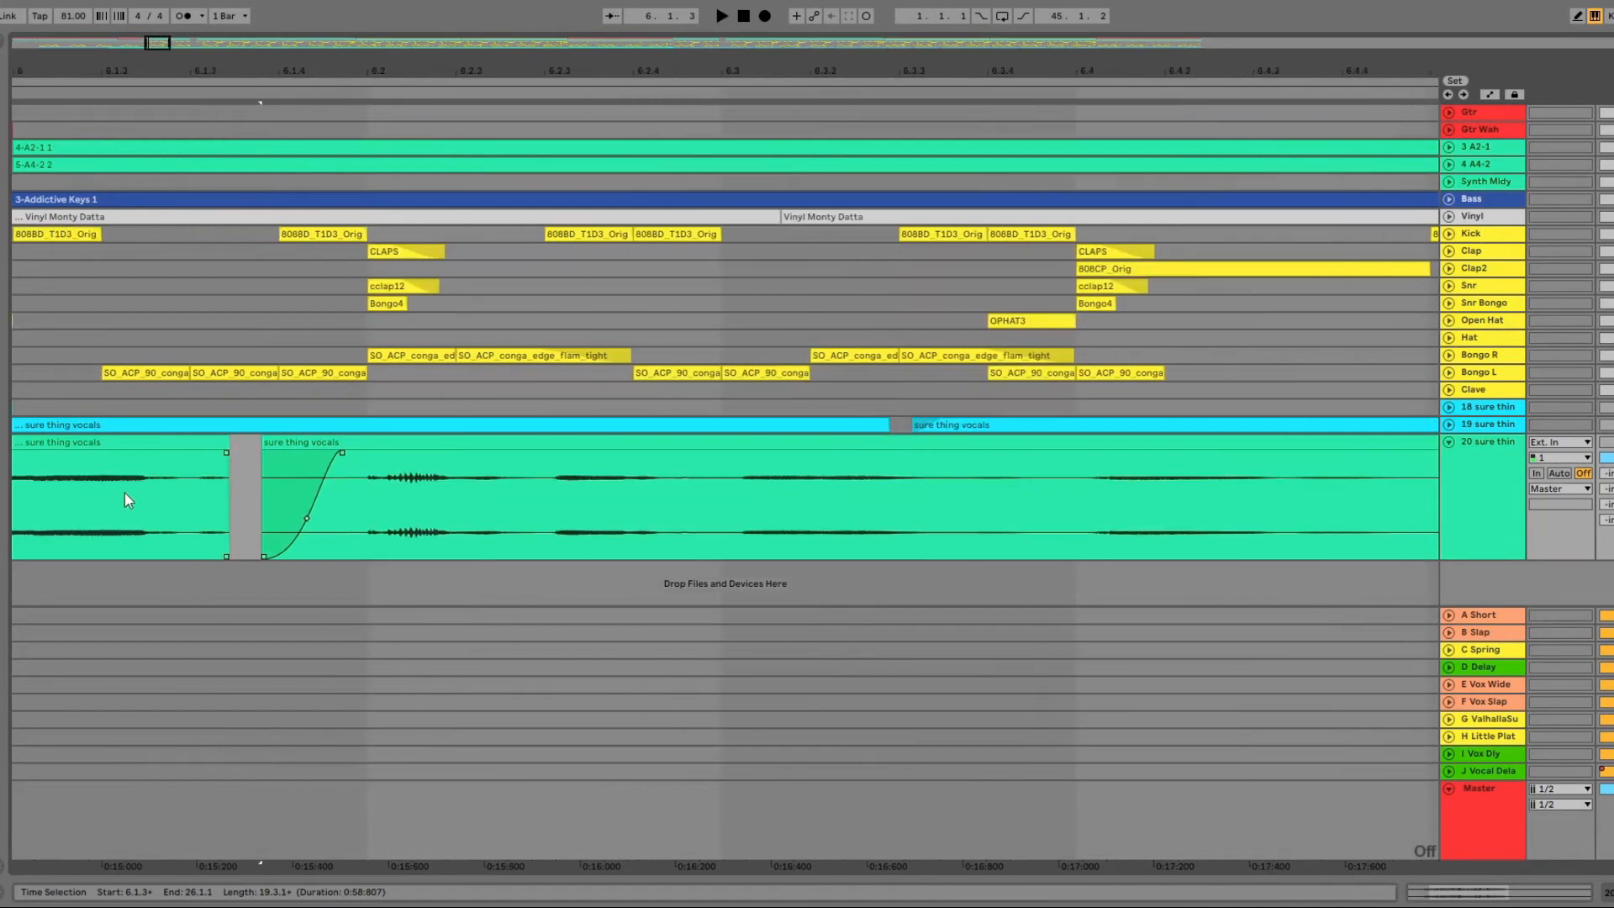
{"action": "scroll", "coordinate": [125, 492], "scroll_direction": "left", "scroll_amount": 1}
{"action": "left_click", "coordinate": [65, 478]}
{"action": "key", "text": "space"}
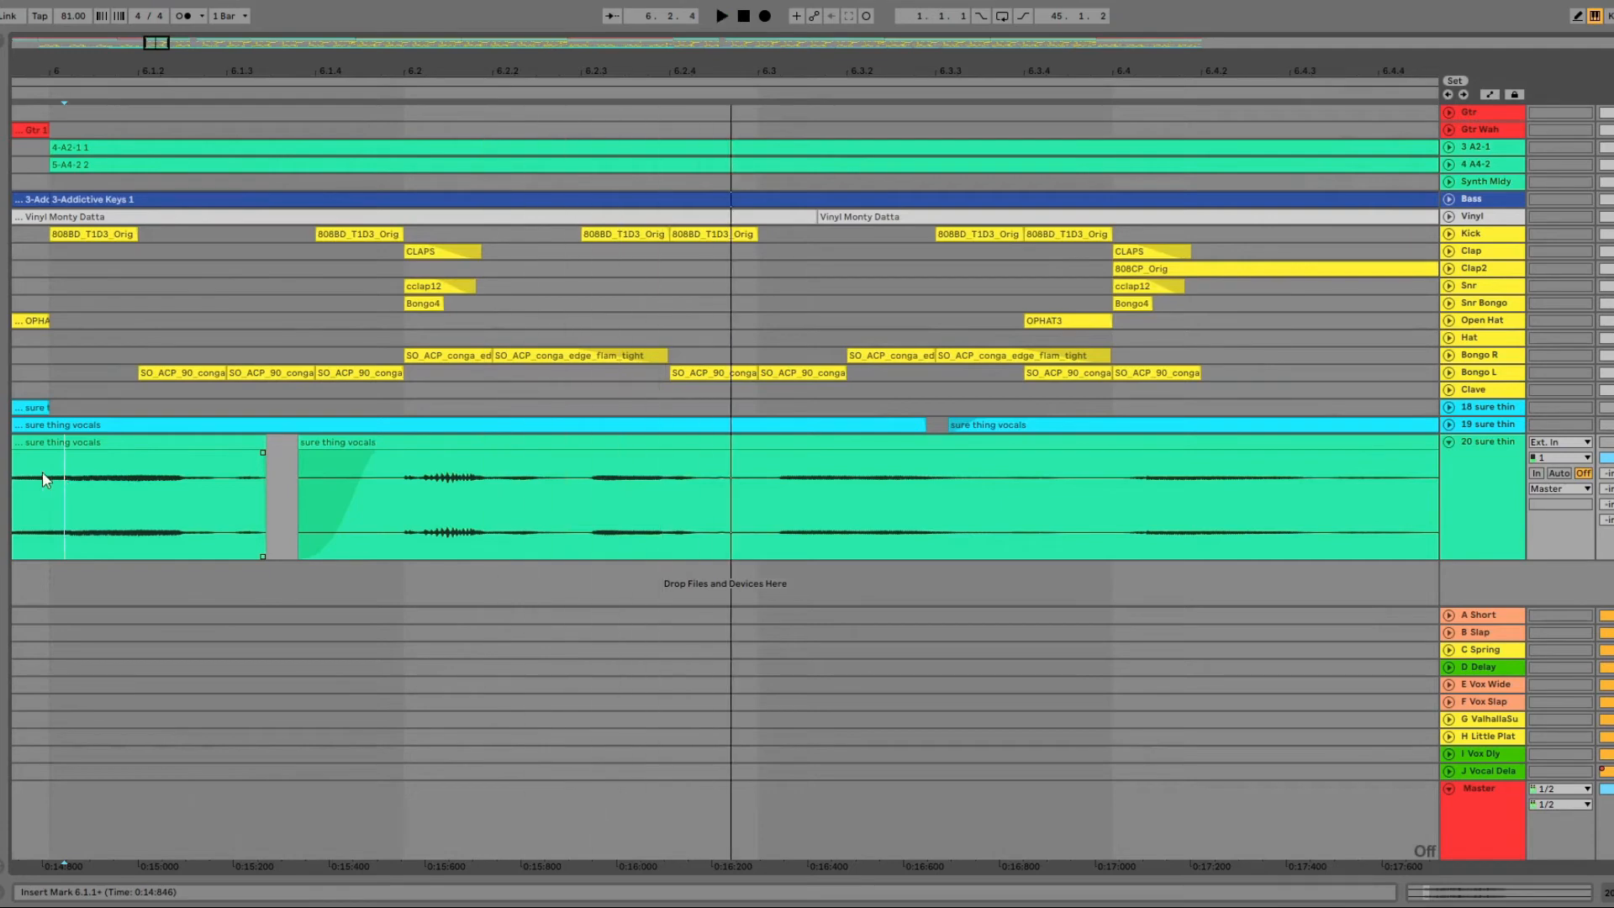
Lengthen the second vocal clip's fade-in slightly and replay the transition from around bar 6
{"action": "left_click", "coordinate": [43, 480]}
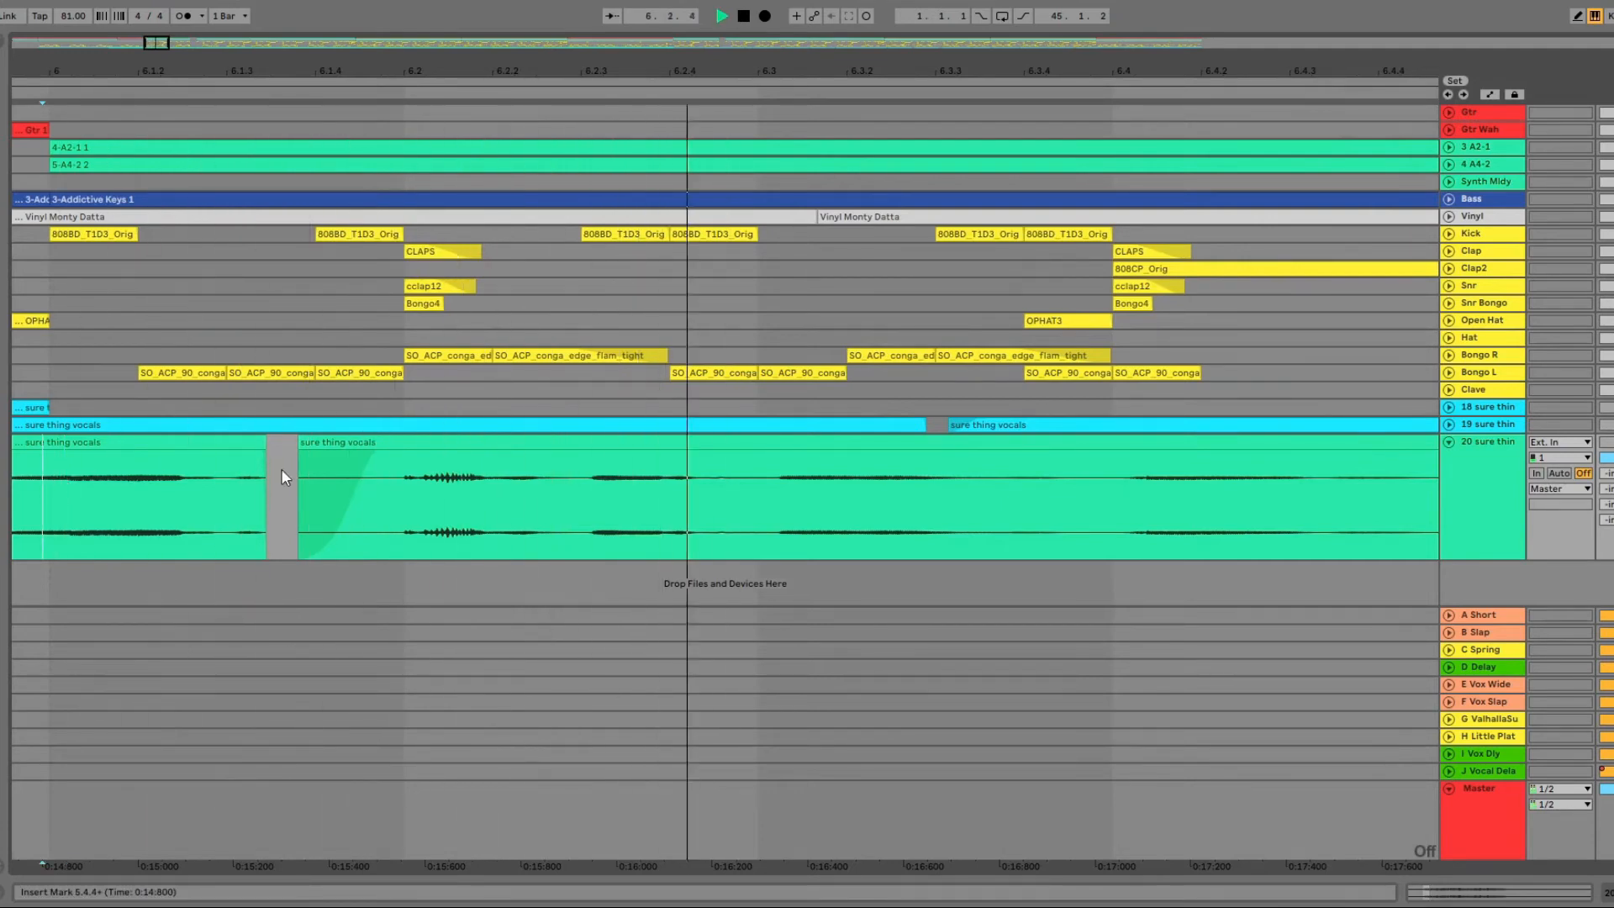
{"action": "mouse_move", "coordinate": [378, 453]}
{"action": "left_mouse_down"}
{"action": "mouse_move", "coordinate": [290, 443]}
{"action": "mouse_move", "coordinate": [392, 456]}
{"action": "left_mouse_up"}
{"action": "left_click", "coordinate": [88, 458]}
{"action": "key", "text": "space"}
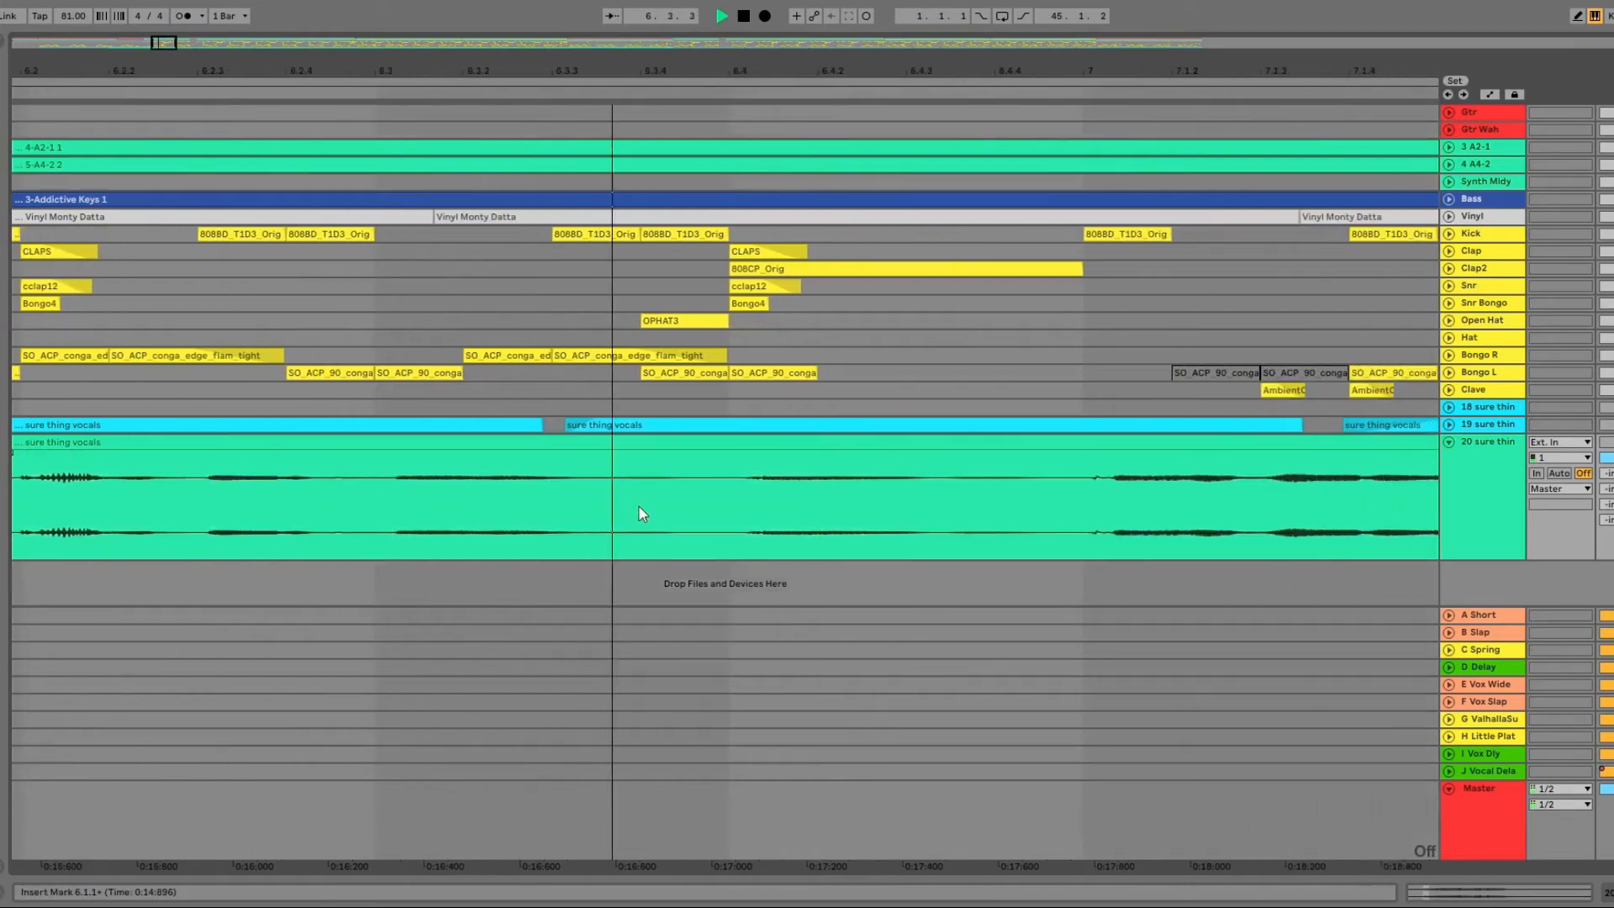
Split the vocal clip at about 6.4.3, ahead of the breath before bar 7
{"action": "left_click", "coordinate": [439, 467]}
{"action": "key", "text": "space"}
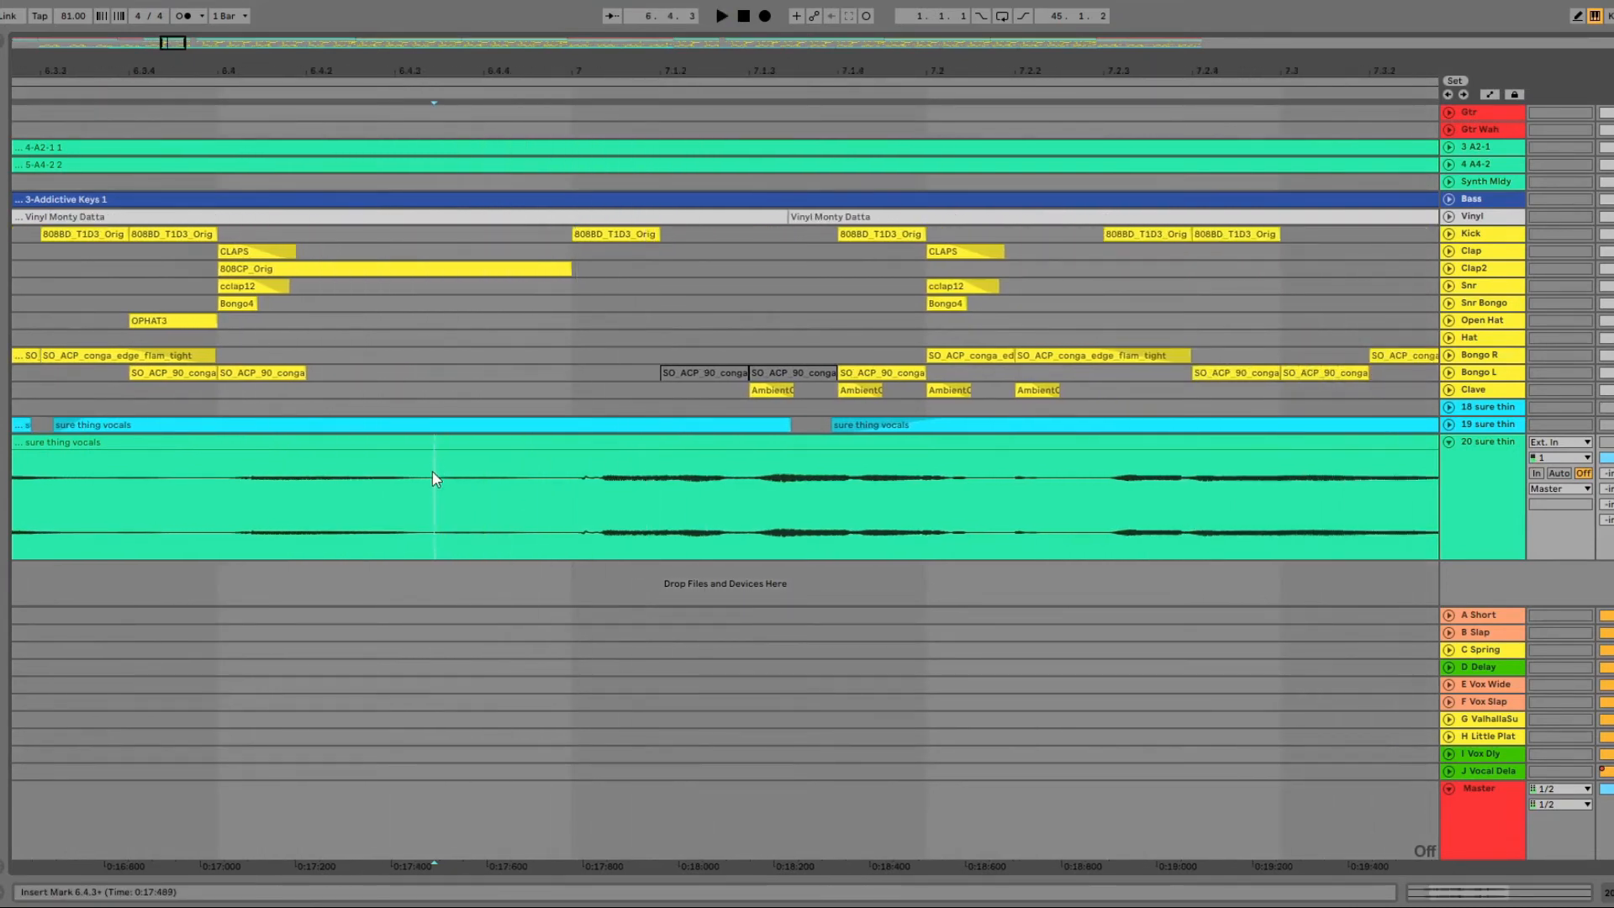
{"action": "key", "text": "ctrl+e"}
Trim the third vocal clip's start to just before 6.4.4, add a fade-in with a lowered curve, and play the transition
{"action": "left_click_drag", "start_coordinate": [435, 439], "coordinate": [546, 492]}
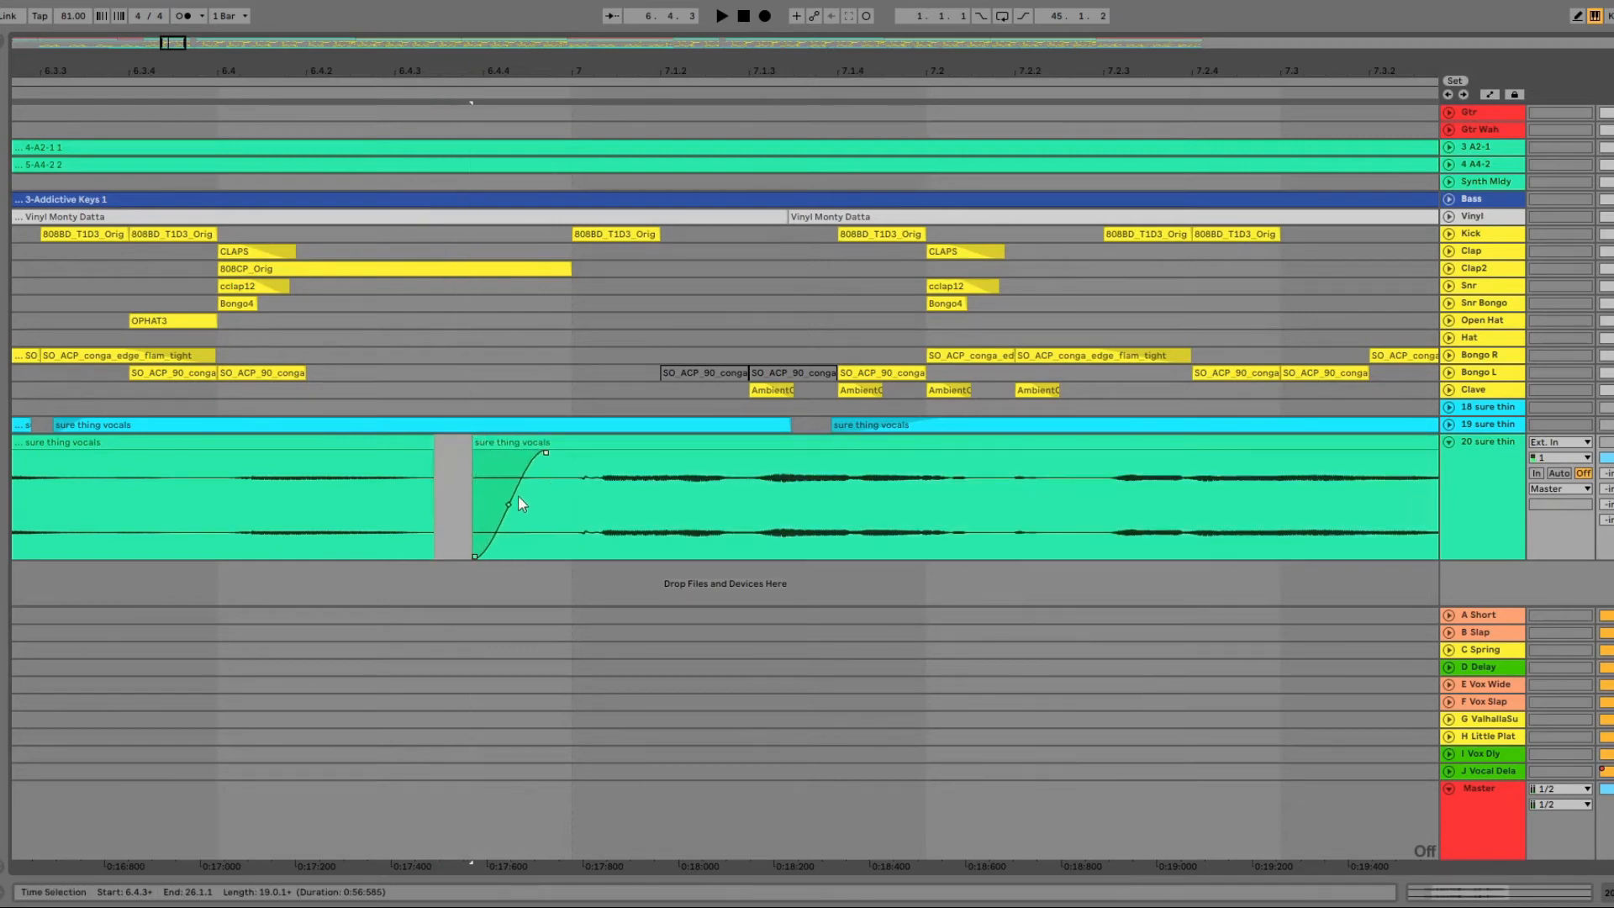
{"action": "left_click", "coordinate": [380, 485]}
{"action": "key", "text": "space"}
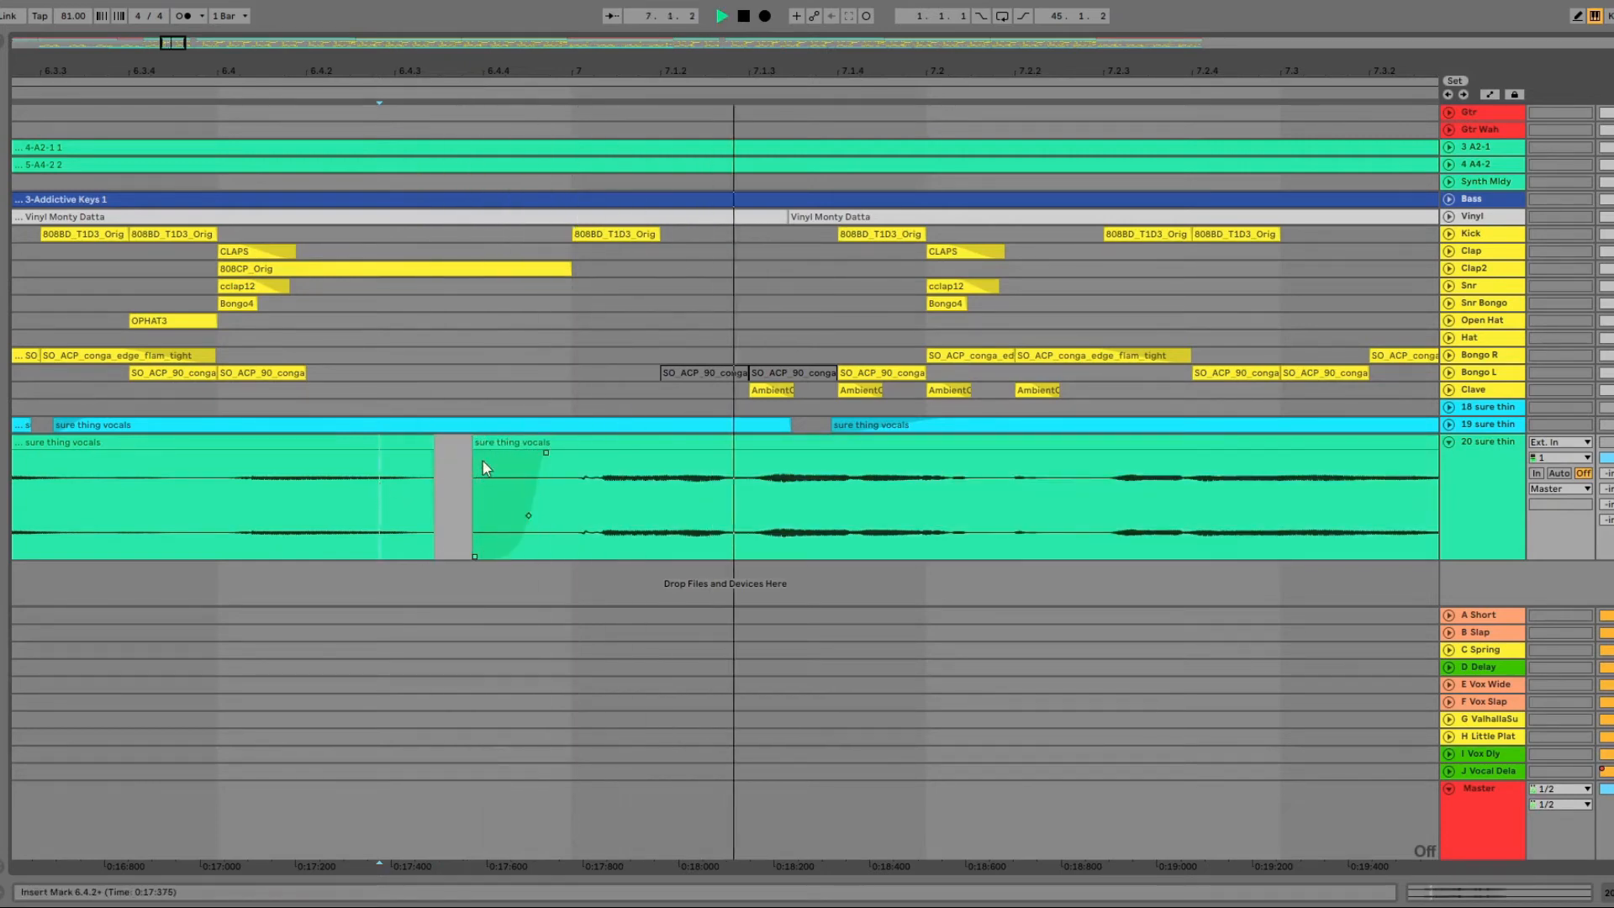
{"action": "key", "text": "space"}
Extend the third vocal clip's start slightly earlier, make its fade-in curve less steep, and replay the transition from about 6.4.1
{"action": "left_click_drag", "start_coordinate": [474, 441], "coordinate": [461, 441]}
{"action": "left_click", "coordinate": [513, 514]}
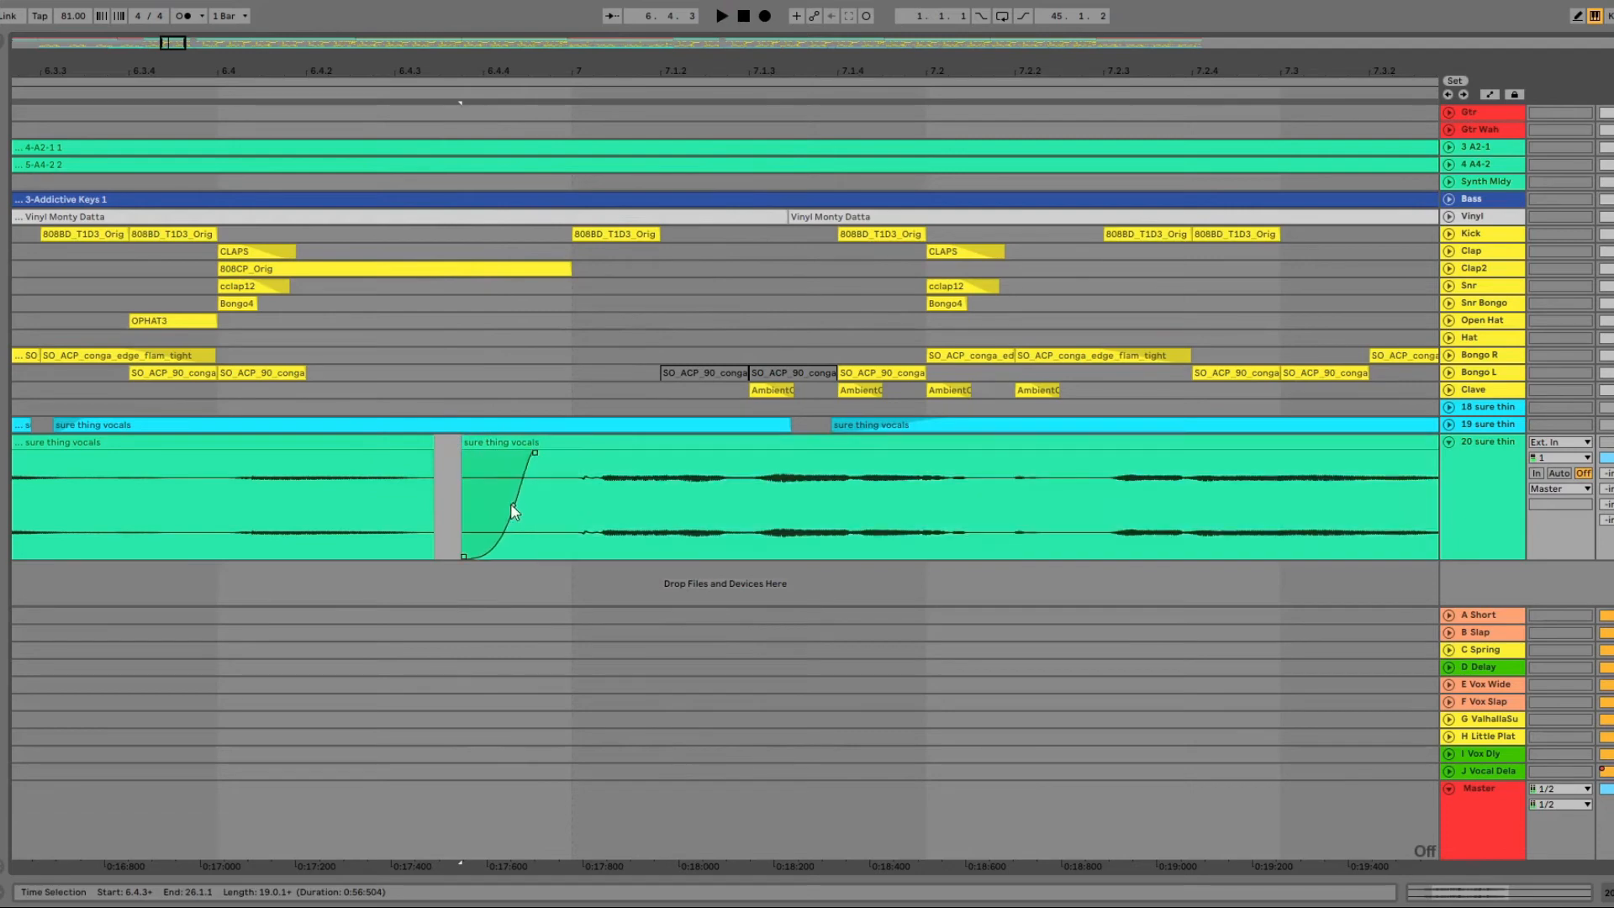
{"action": "left_click", "coordinate": [244, 481]}
{"action": "key", "text": "space"}
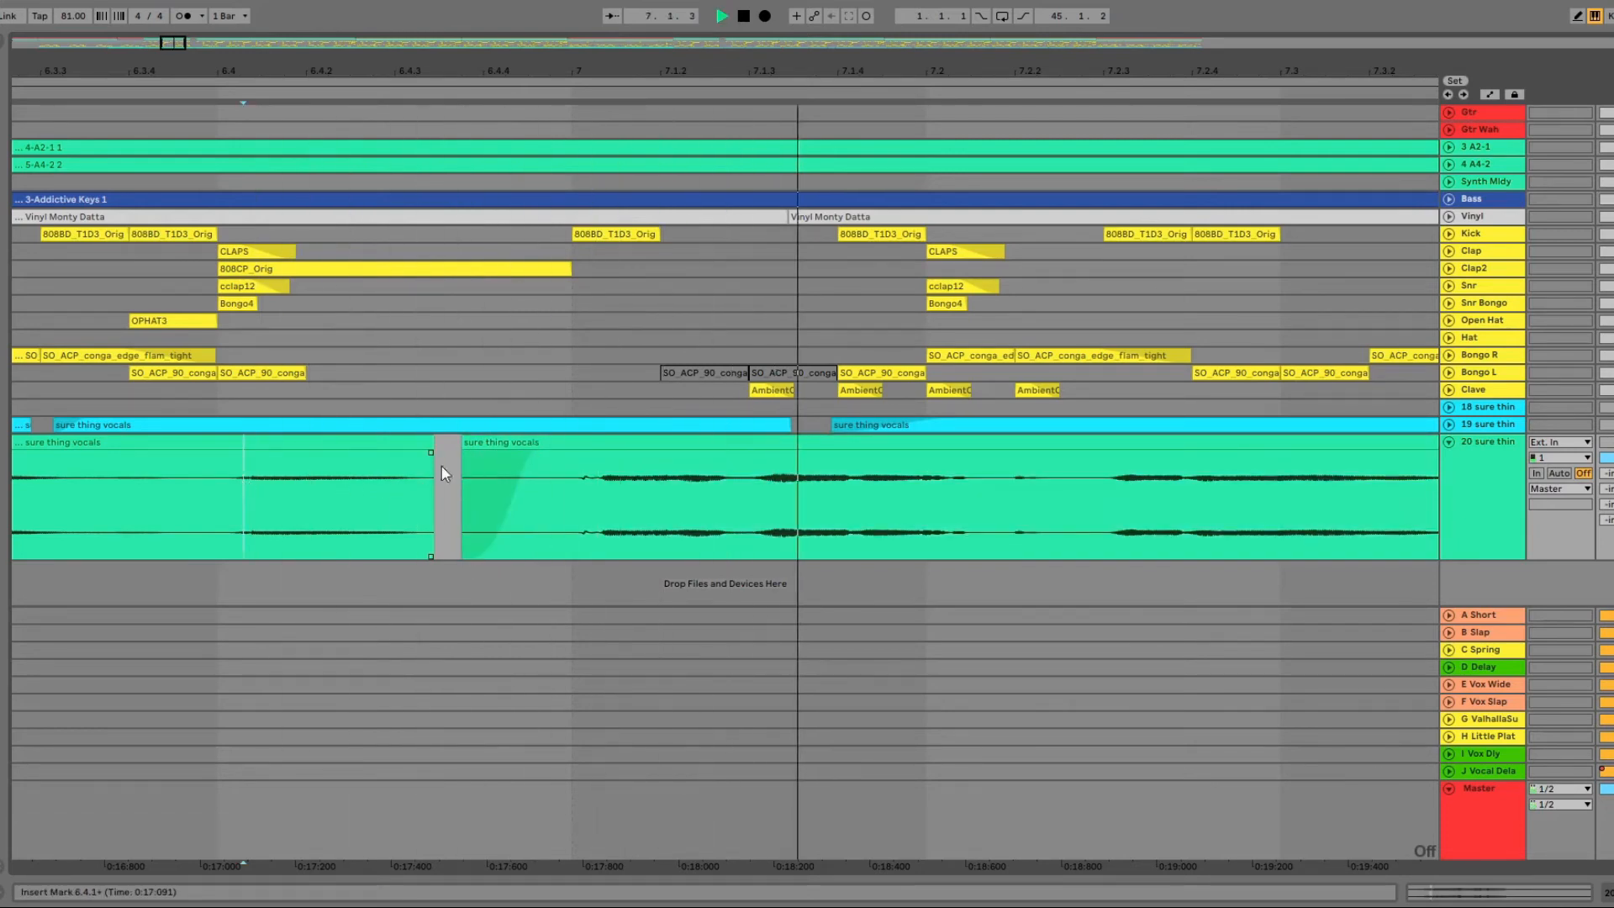
{"action": "key", "text": "space"}
Play the vocal from about 6.3.4, then split the clip just past 7.3.3, ahead of the breath before bar 8
{"action": "left_click", "coordinate": [210, 481]}
{"action": "key", "text": "space"}
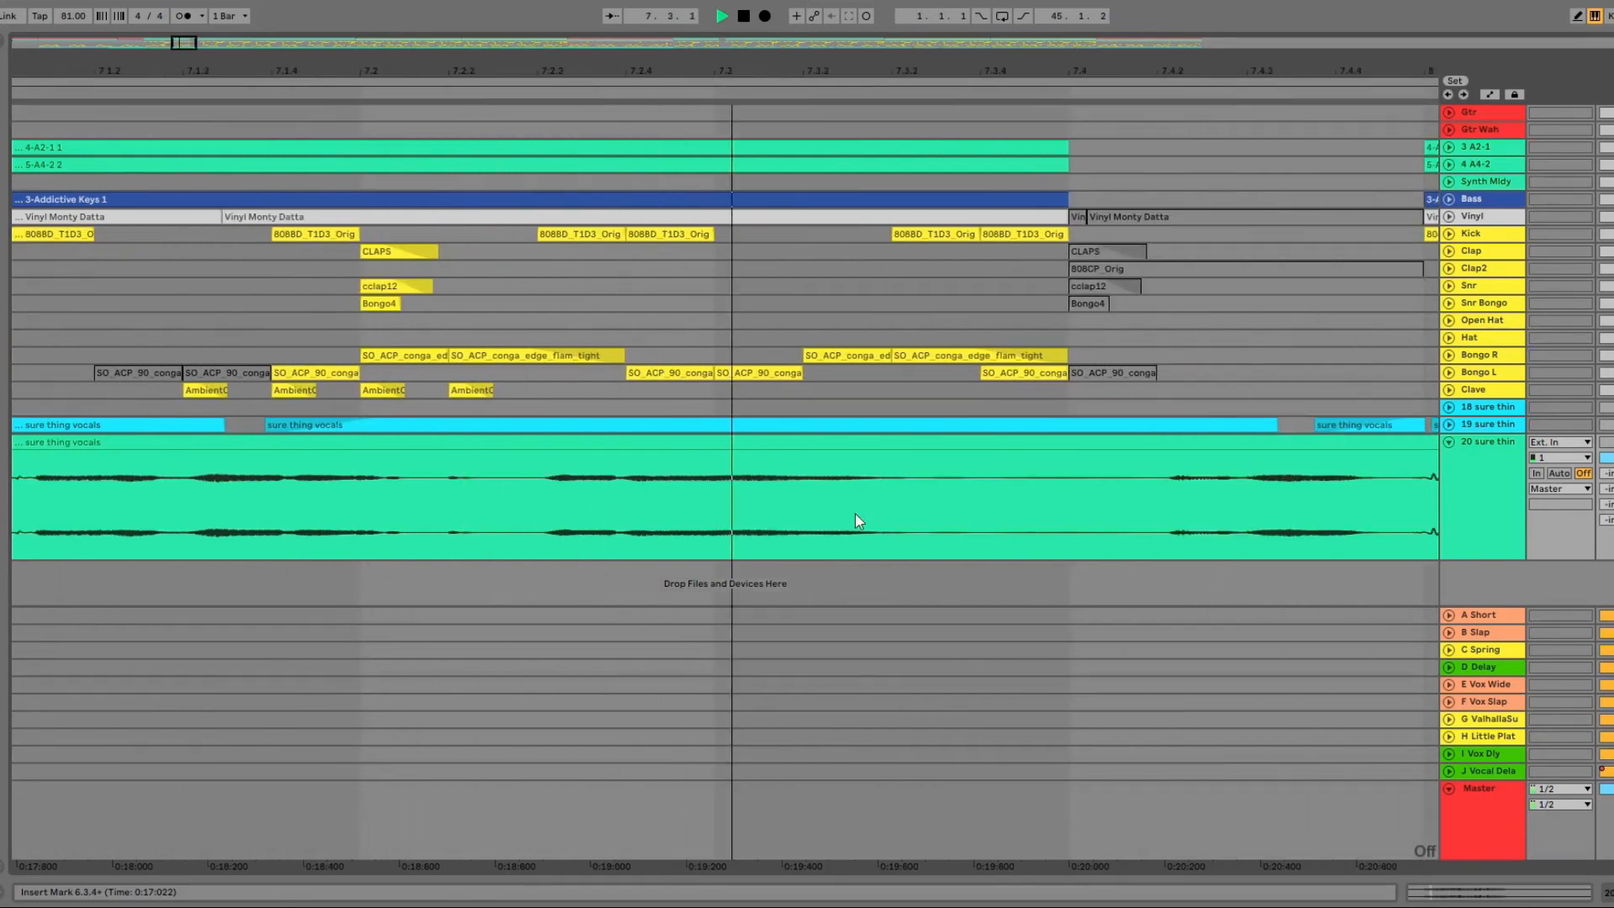
{"action": "key", "text": "space"}
{"action": "left_click", "coordinate": [556, 481]}
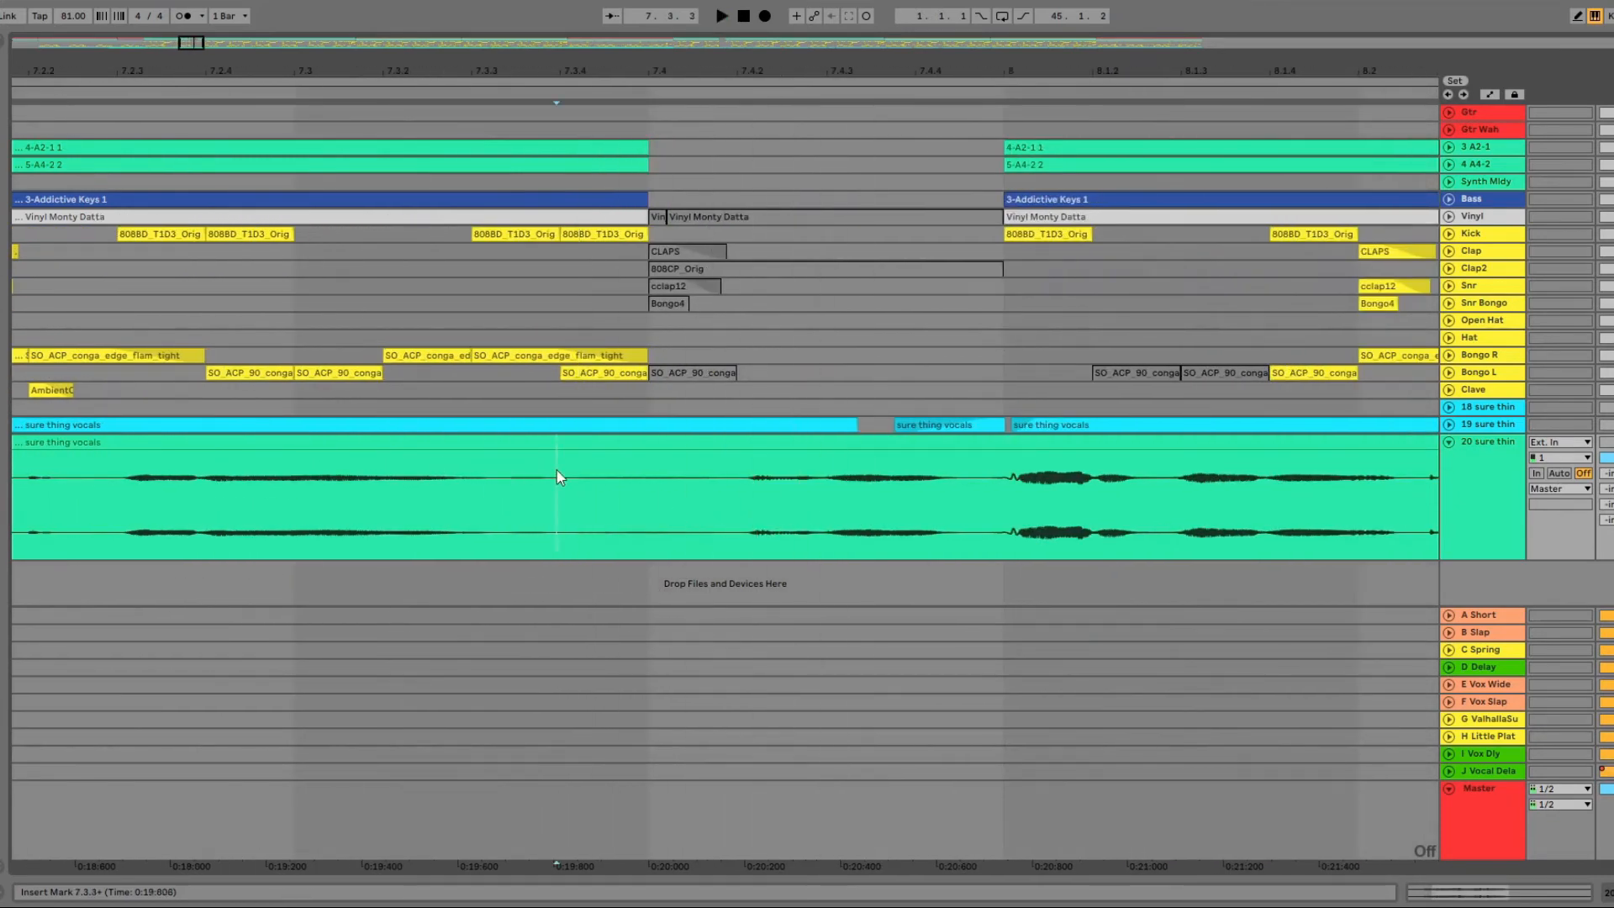
{"action": "key", "text": "ctrl+e"}
Trim the fourth vocal clip's start to about 7.3.4, add a fade-in with a lowered curve, and play from about 7.3.2
{"action": "left_click_drag", "start_coordinate": [563, 444], "coordinate": [655, 454]}
{"action": "left_click_drag", "start_coordinate": [619, 511], "coordinate": [634, 518]}
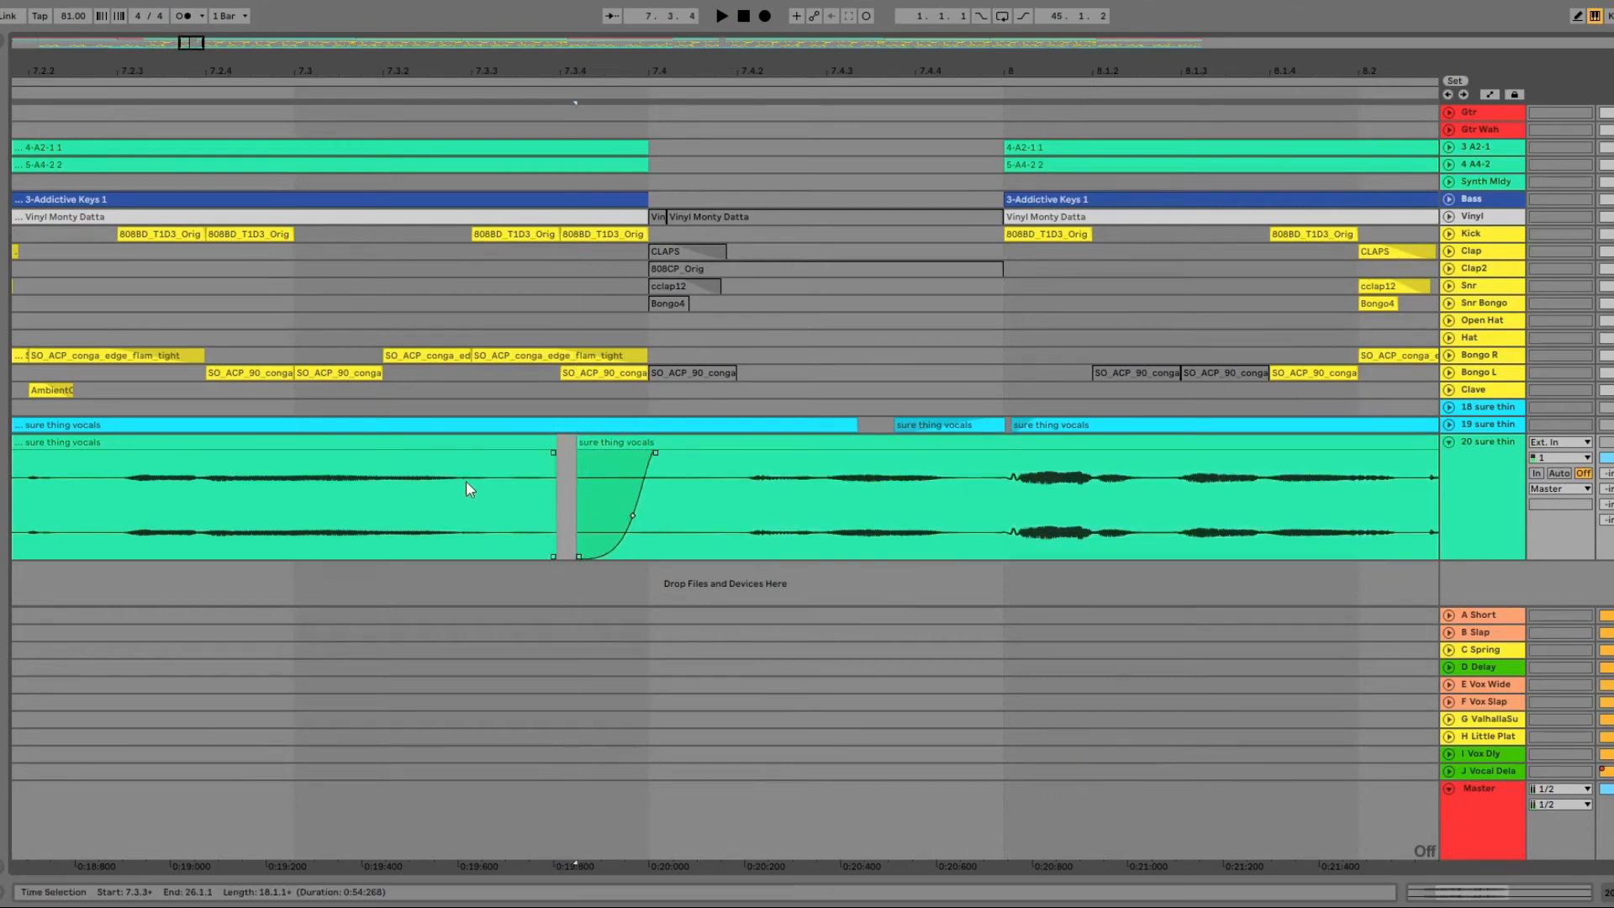
{"action": "left_click", "coordinate": [467, 488]}
{"action": "key", "text": "space"}
{"action": "key", "text": "space"}
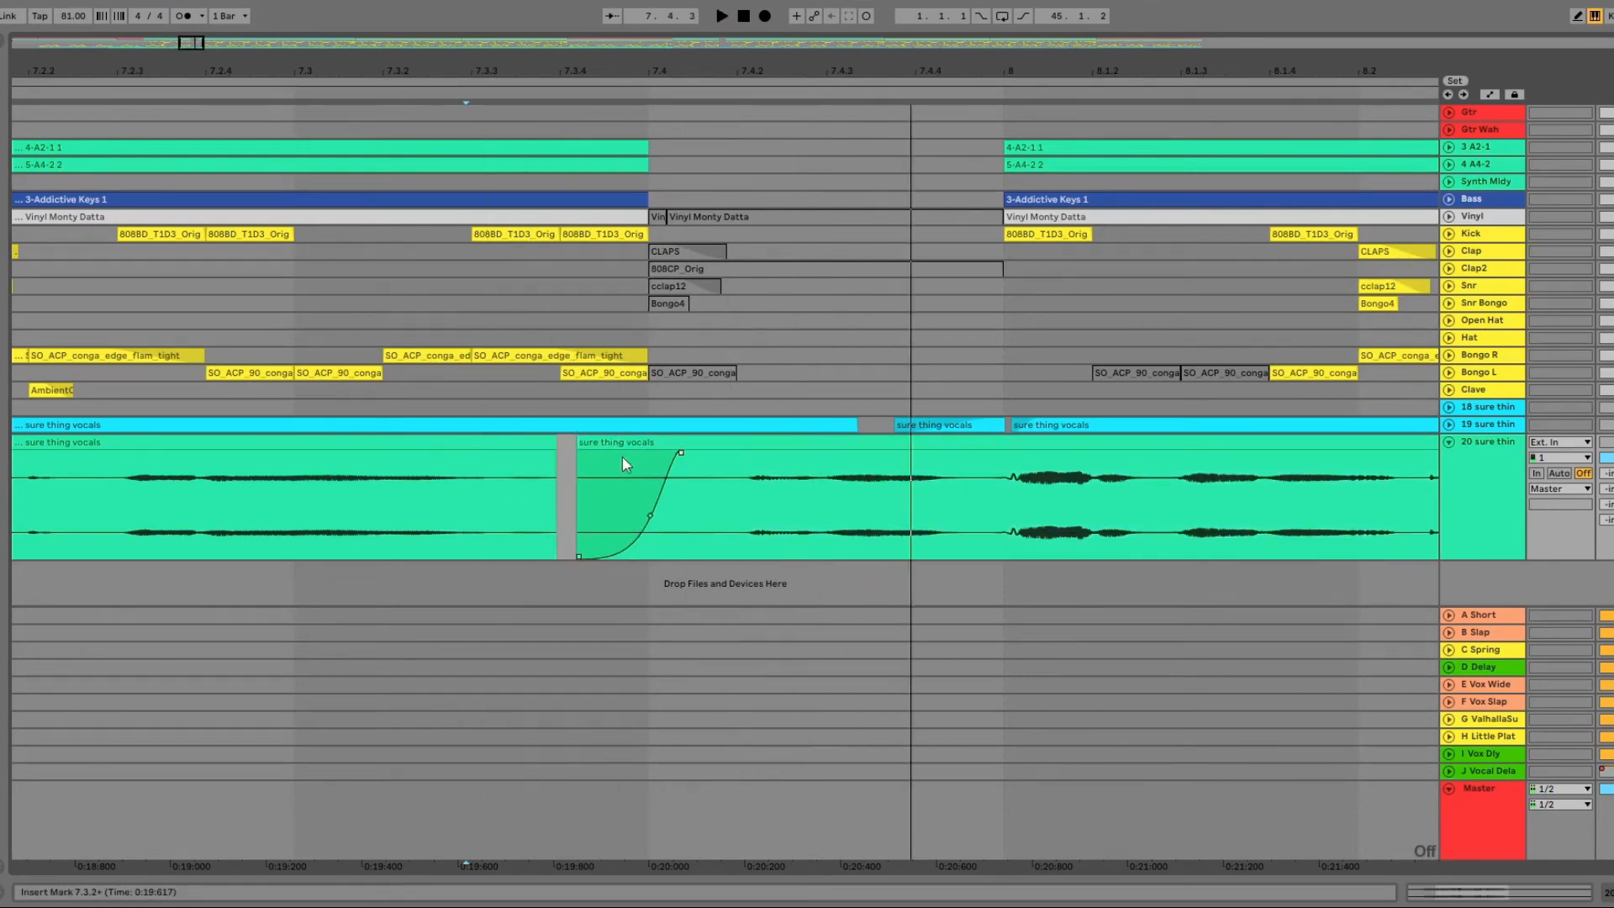
Trim the fourth vocal clip's start slightly later, lengthen its fade-in to about 7.4.2, and replay the transition
{"action": "left_click_drag", "start_coordinate": [580, 443], "coordinate": [602, 444]}
{"action": "left_click", "coordinate": [251, 476]}
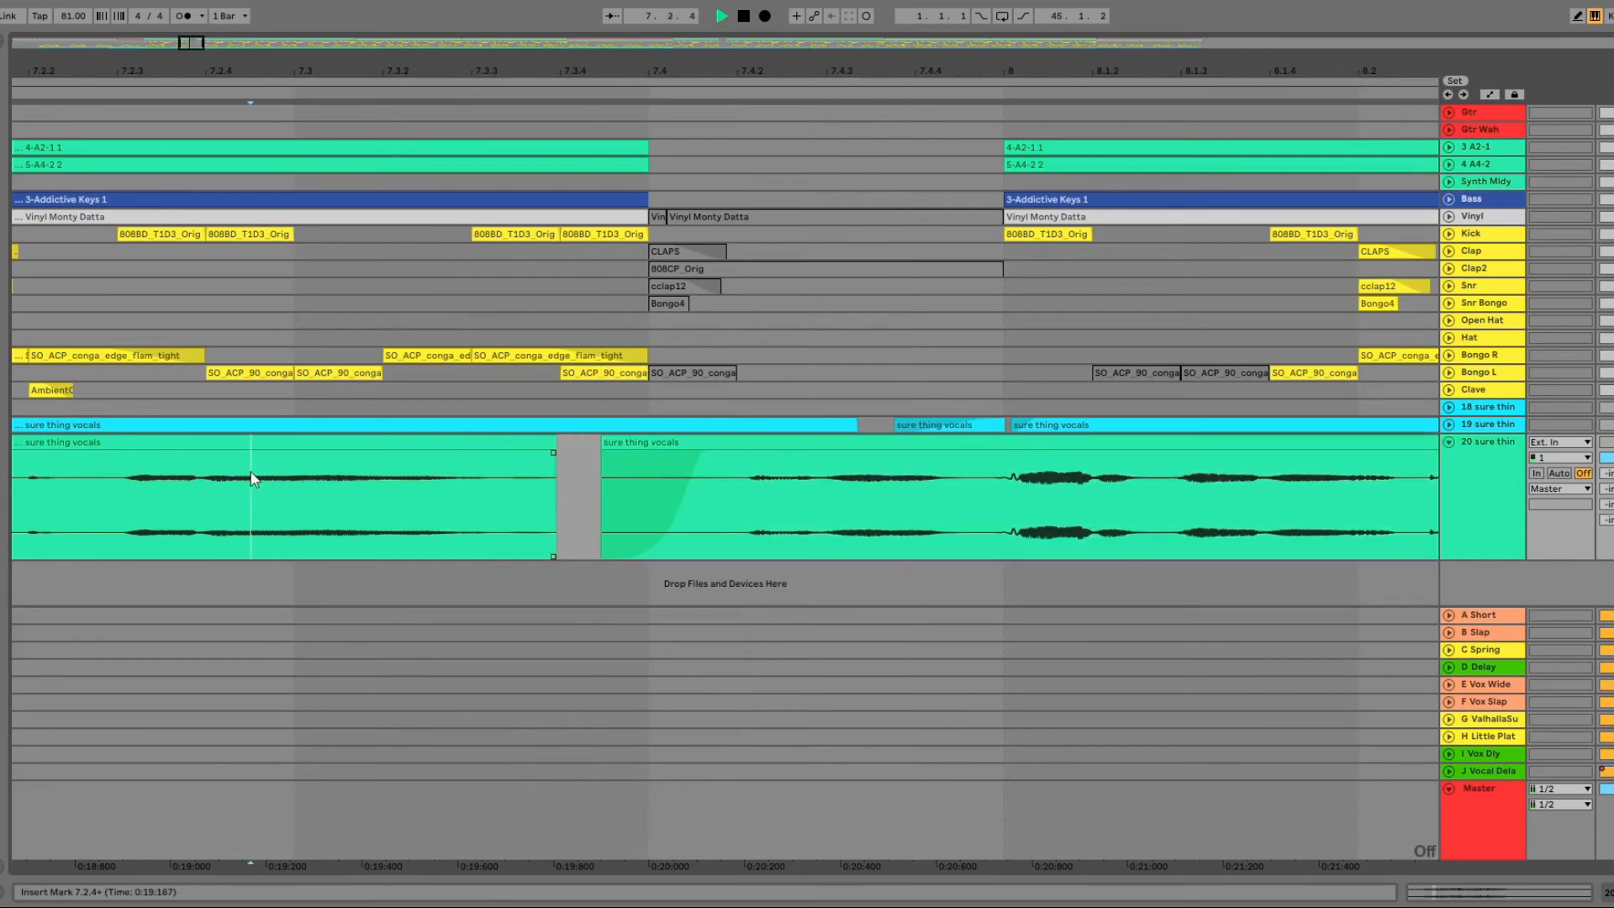
{"action": "key", "text": "space"}
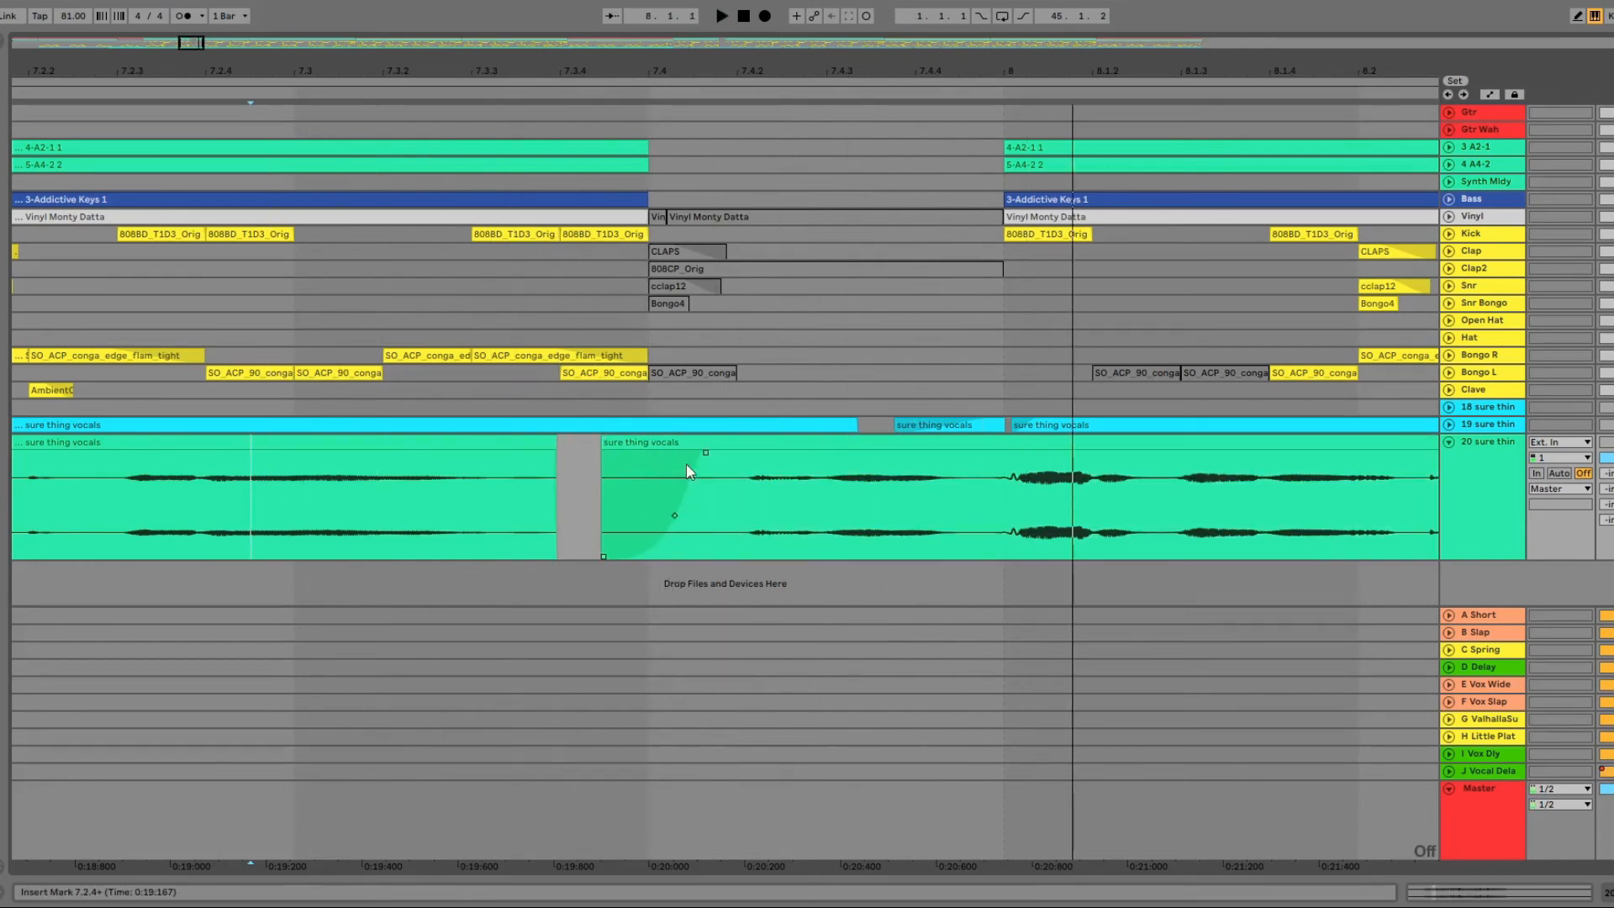
{"action": "left_click_drag", "start_coordinate": [706, 454], "coordinate": [757, 475]}
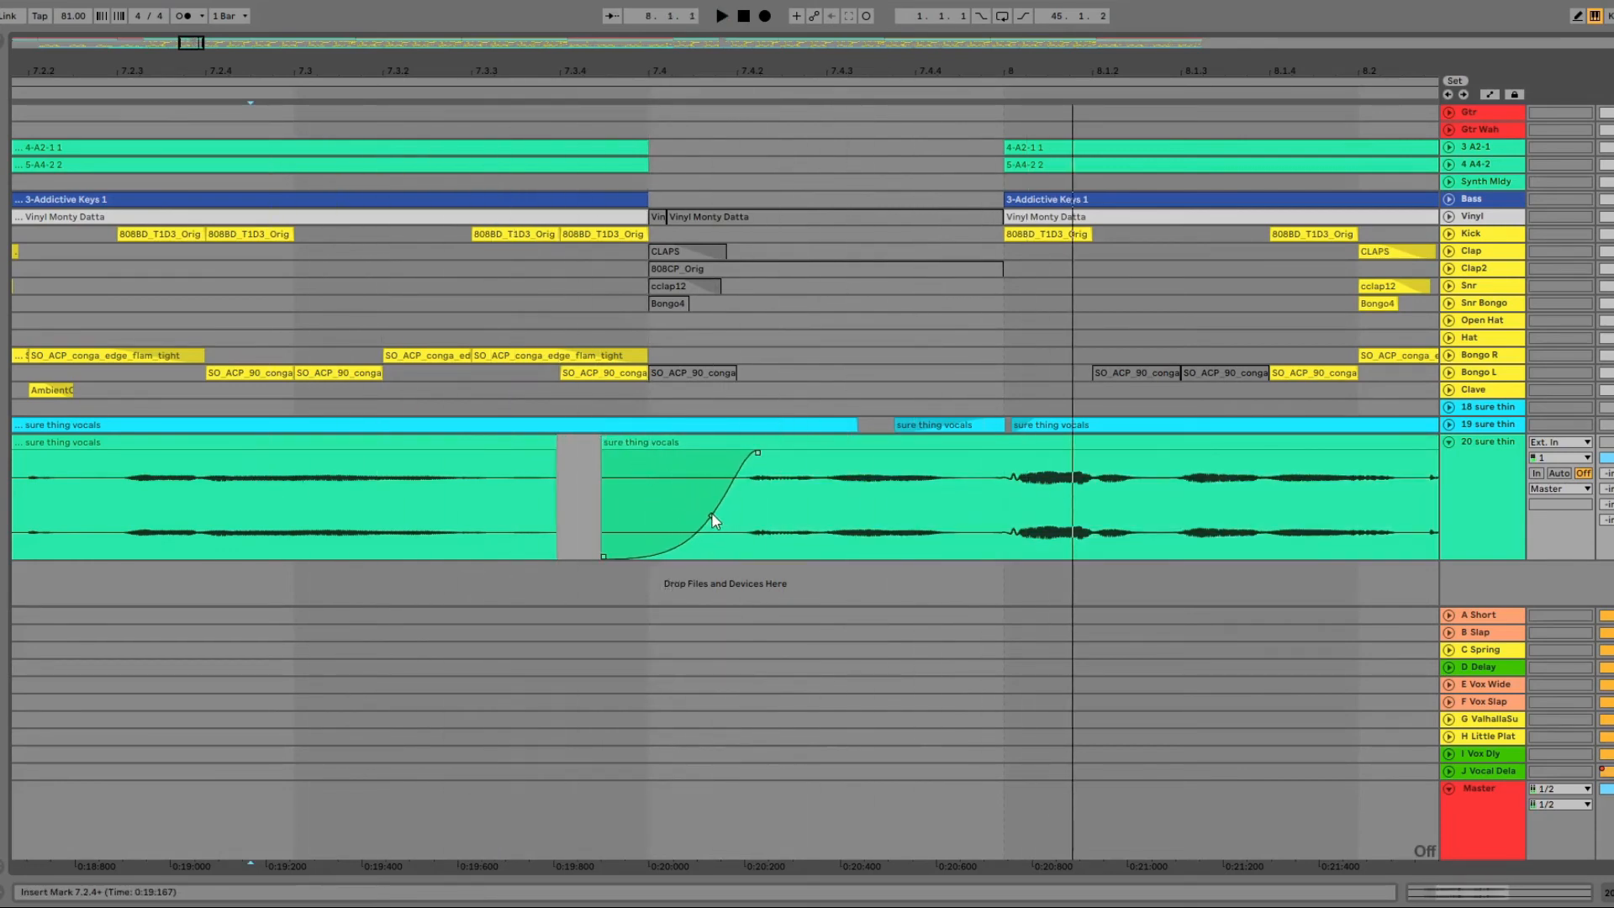
{"action": "left_click", "coordinate": [416, 503]}
{"action": "key", "text": "space"}
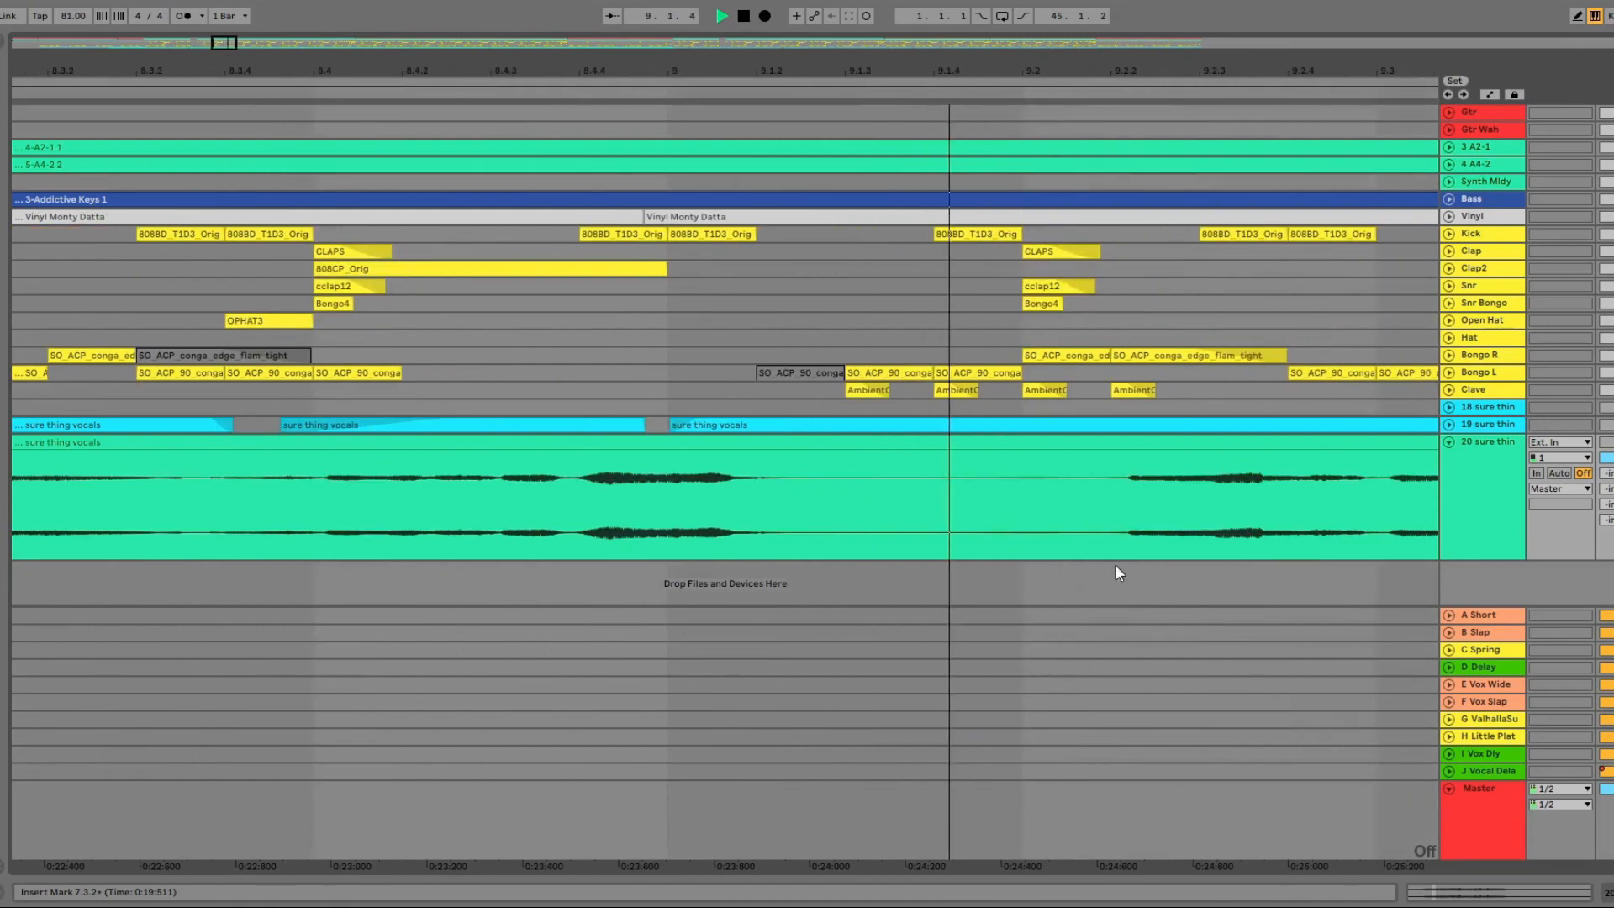
Stop playback and split the vocal clip at about 9.1.3, in the quiet gap after the phrase
{"action": "key", "text": "space"}
{"action": "left_click", "coordinate": [908, 457]}
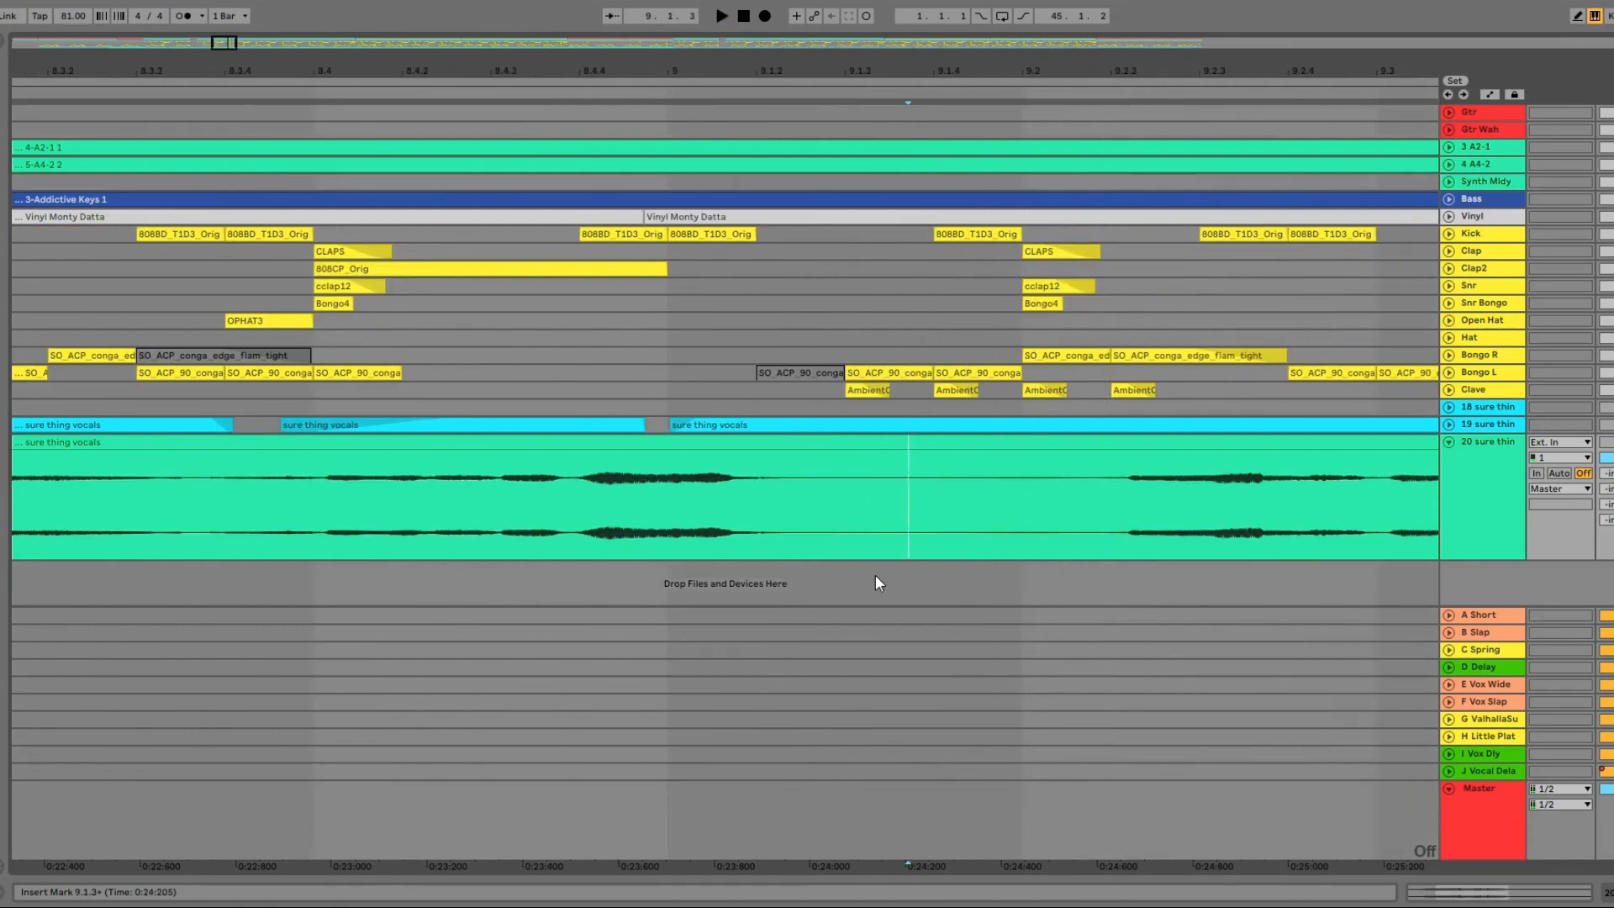
{"action": "key", "text": "ctrl+e"}
Trim the fourth vocal clip's end back to just past 9.1.2 and play the transition from about 9.1.1
{"action": "left_click_drag", "start_coordinate": [898, 442], "coordinate": [864, 430]}
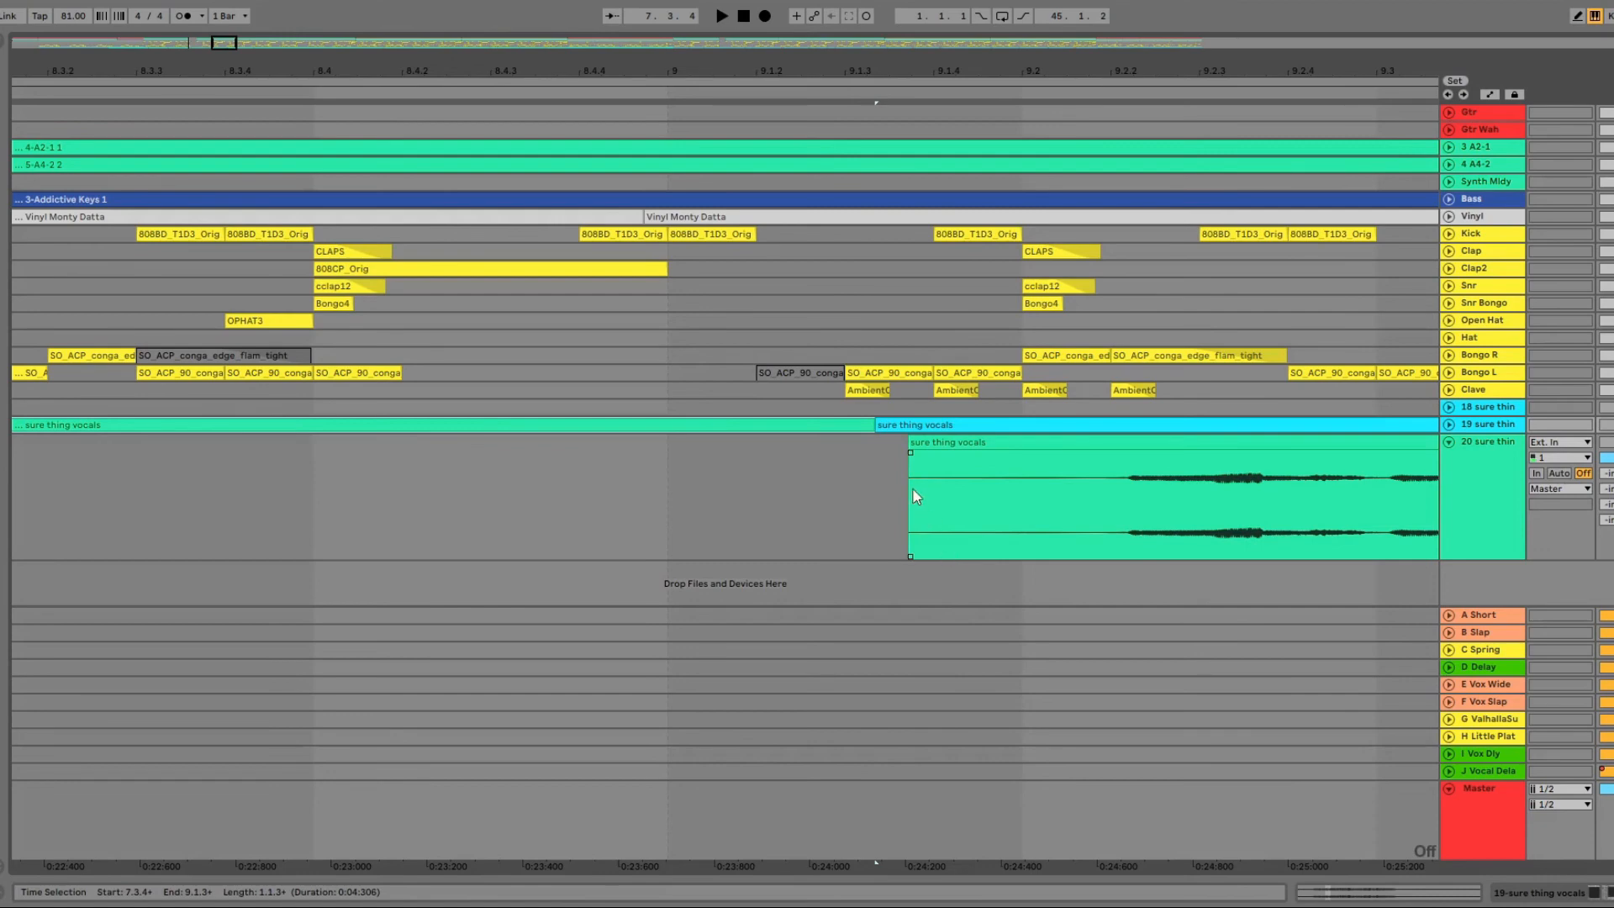
{"action": "key", "text": "ctrl+z"}
{"action": "left_click_drag", "start_coordinate": [900, 446], "coordinate": [812, 447]}
{"action": "left_click", "coordinate": [666, 475]}
{"action": "key", "text": "space"}
{"action": "key", "text": "space"}
{"action": "key", "text": "space"}
{"action": "left_click", "coordinate": [677, 471]}
{"action": "key", "text": "space"}
{"action": "key", "text": "space"}
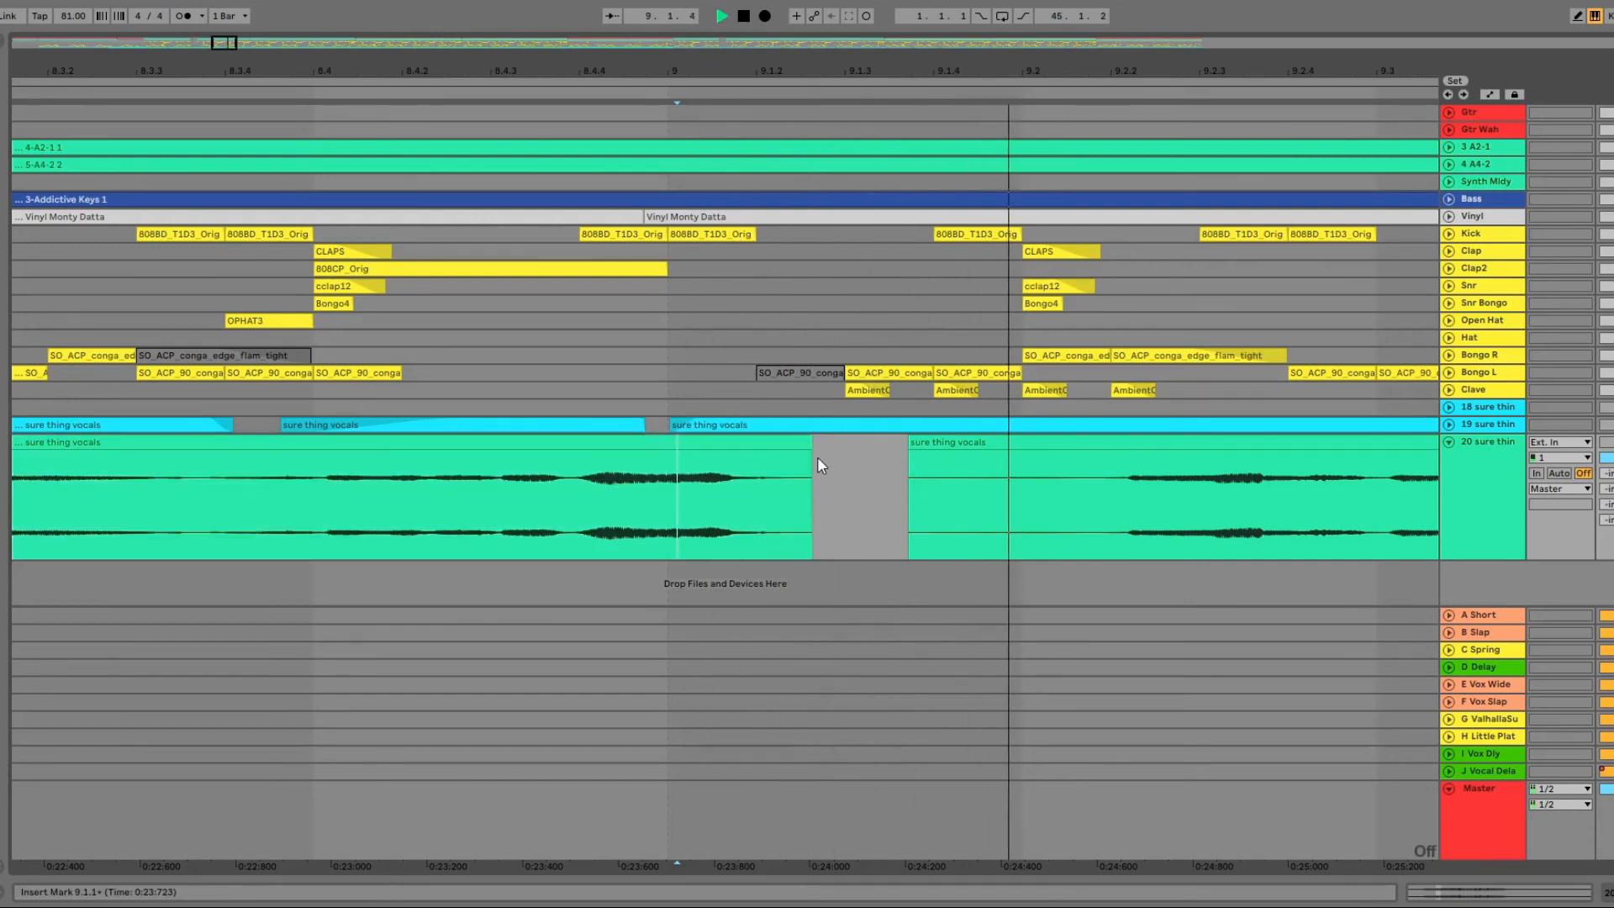
{"action": "key", "text": "space"}
Add a shaped fade-in reaching about 9.2.2 to the fifth vocal clip and play the transition from about 8.4.3
{"action": "left_click_drag", "start_coordinate": [918, 454], "coordinate": [1108, 477]}
{"action": "left_click_drag", "start_coordinate": [1013, 509], "coordinate": [895, 496]}
{"action": "key", "text": "space"}
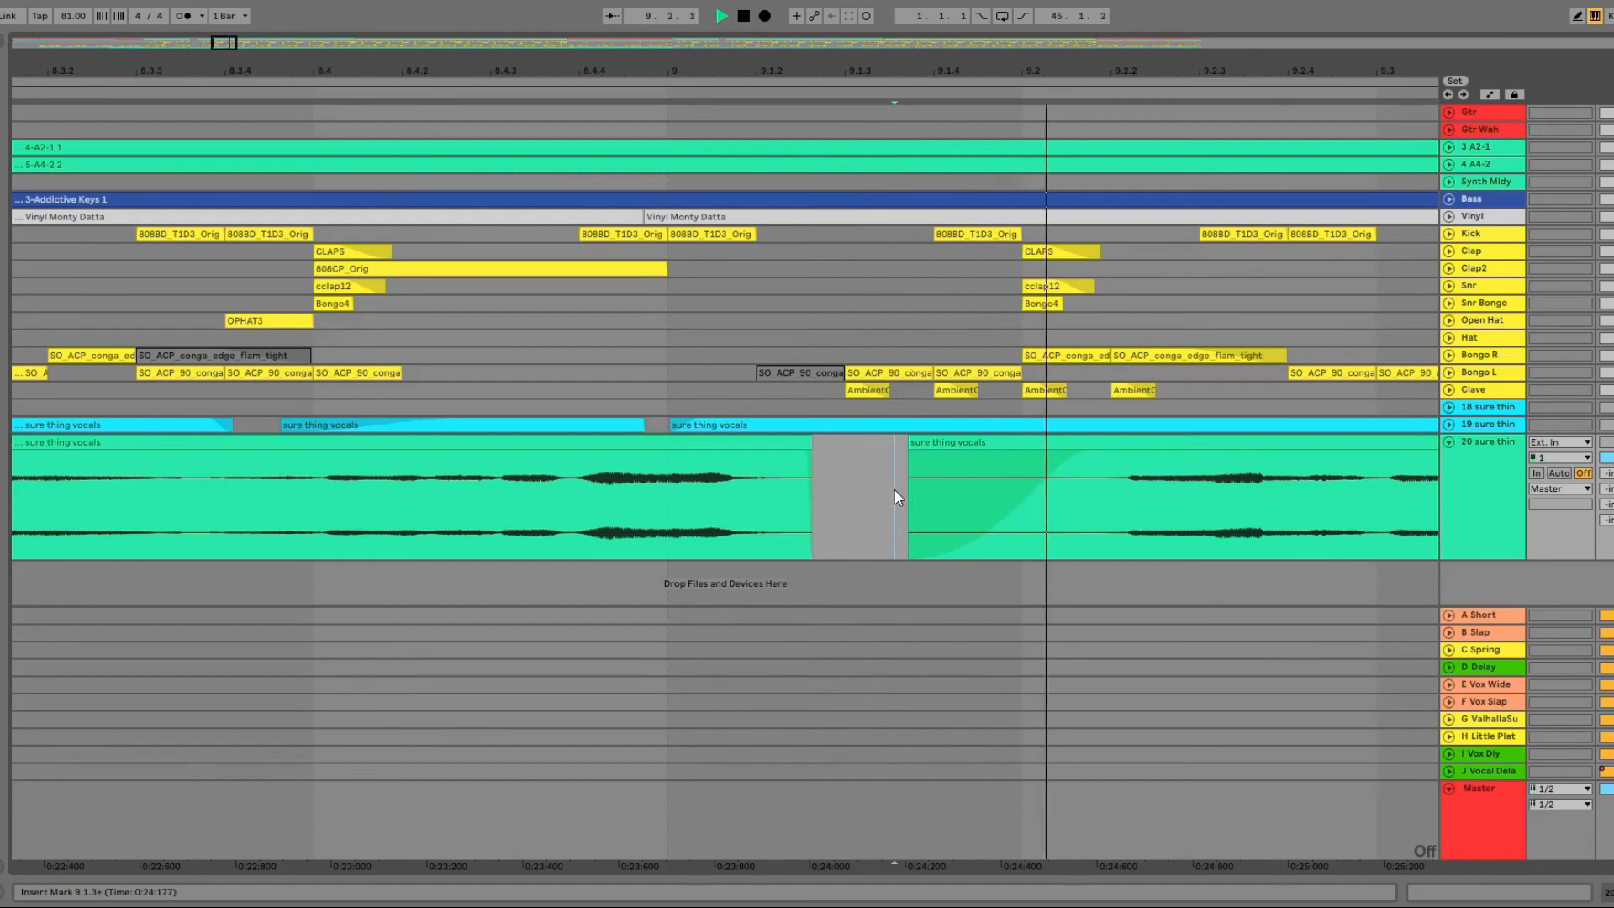
{"action": "left_click", "coordinate": [547, 484]}
{"action": "key", "text": "space"}
{"action": "key", "text": "space"}
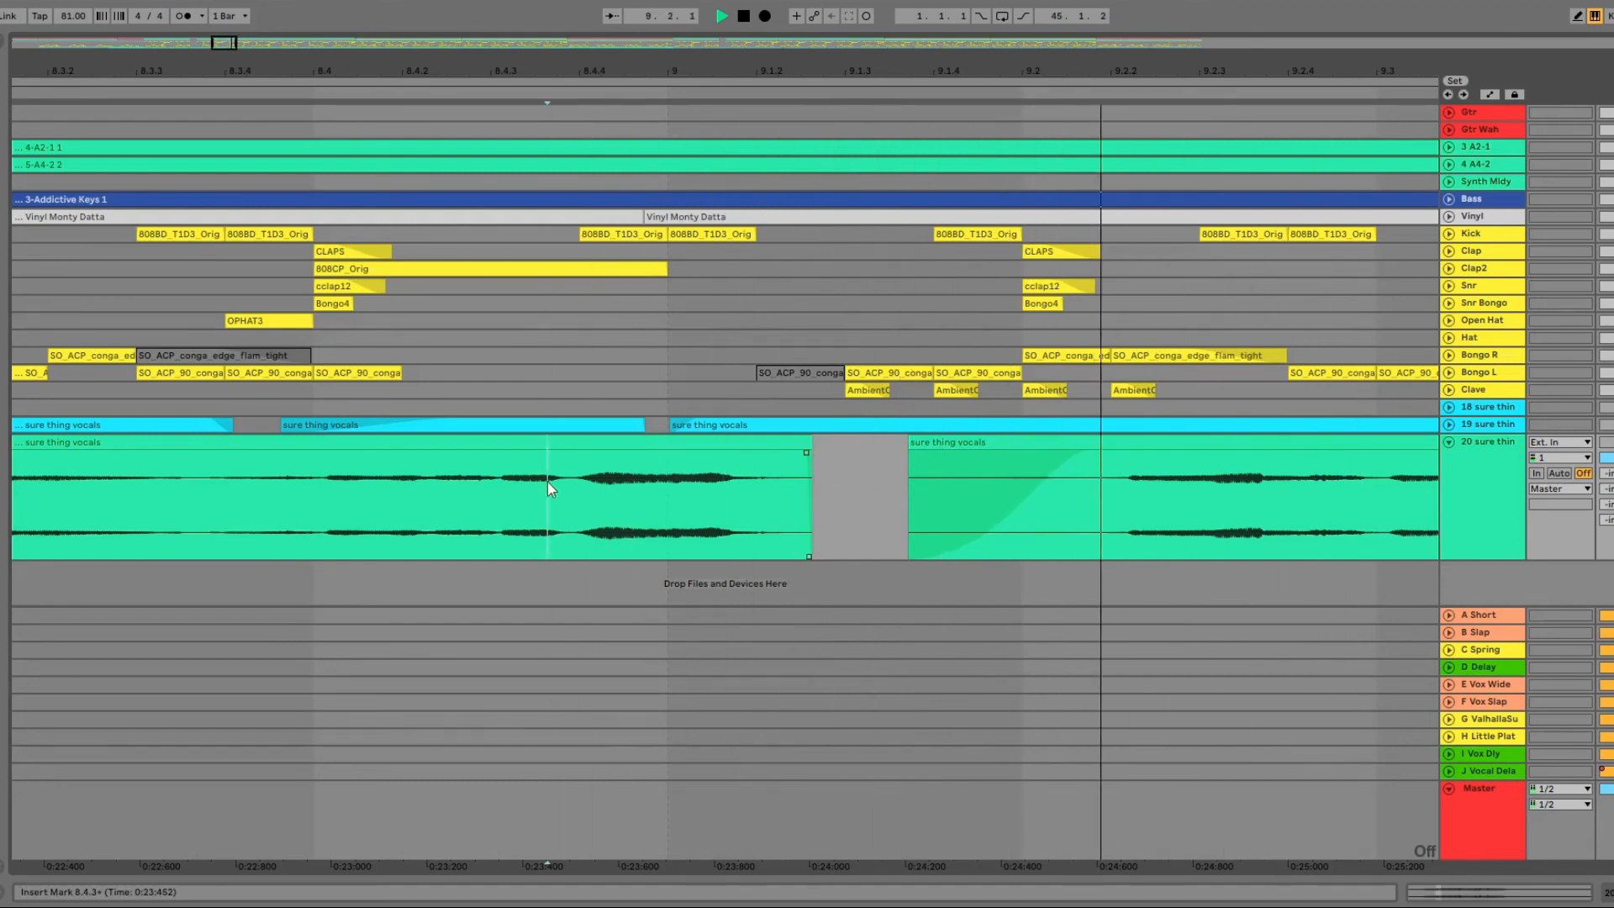
{"action": "key", "text": "space"}
Trim the fifth vocal clip's start to about 9.1.4 and replay the transition from about 9.1.1
{"action": "left_click_drag", "start_coordinate": [915, 443], "coordinate": [950, 443]}
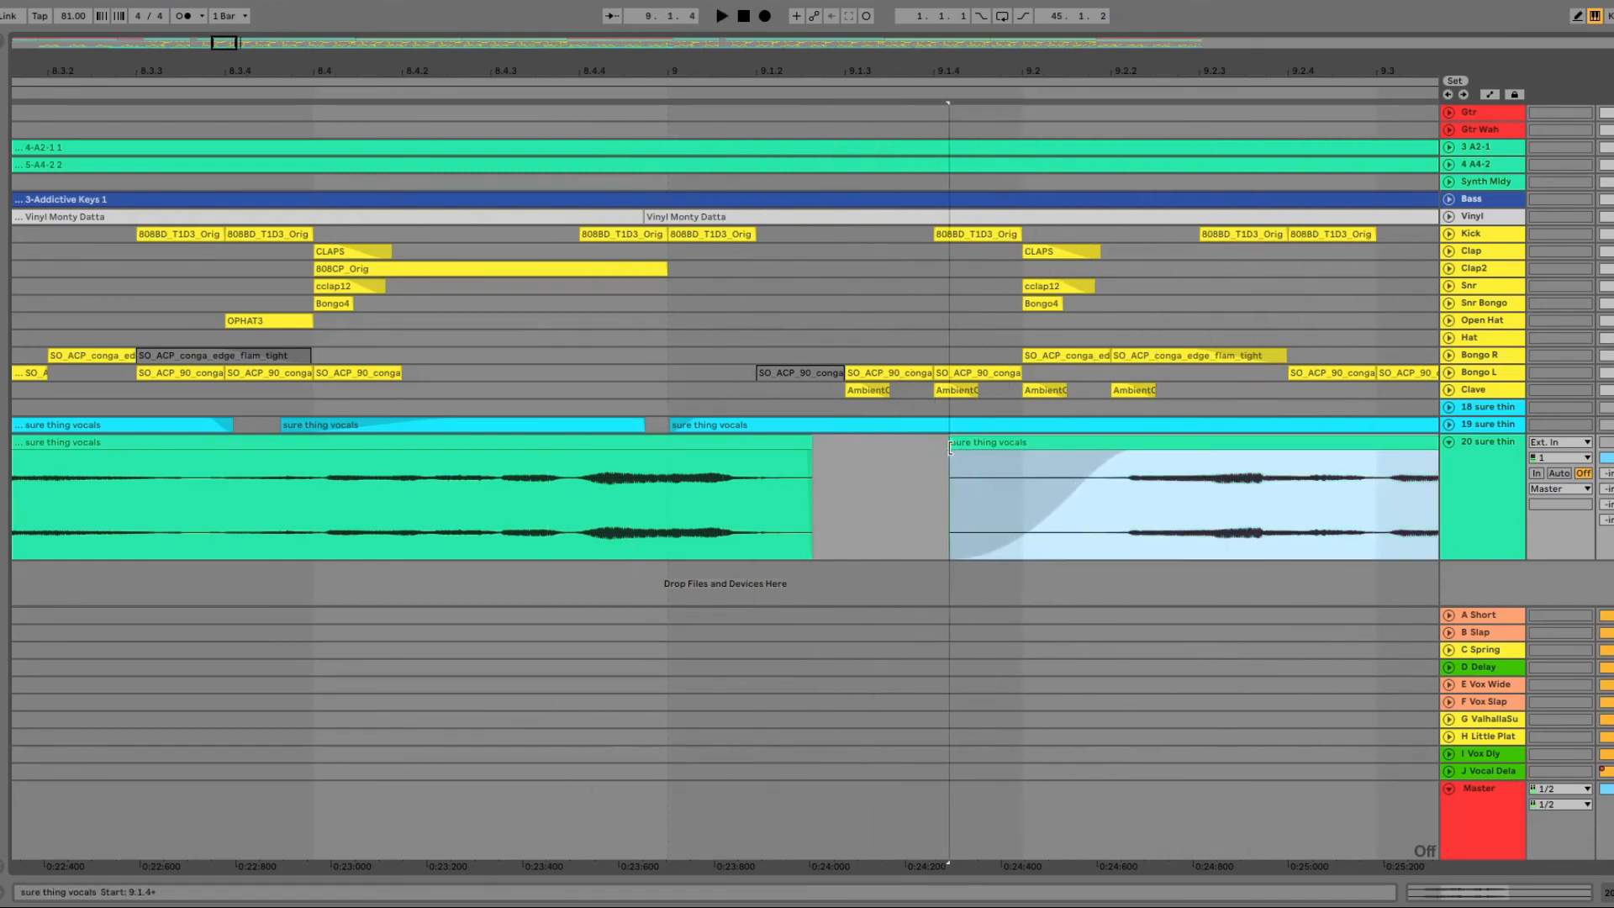
{"action": "left_click", "coordinate": [678, 522]}
{"action": "key", "text": "space"}
Save the set and review the edited vocal clips across the whole arrangement
{"action": "scroll", "coordinate": [1161, 494], "scroll_direction": "down", "scroll_amount": 4}
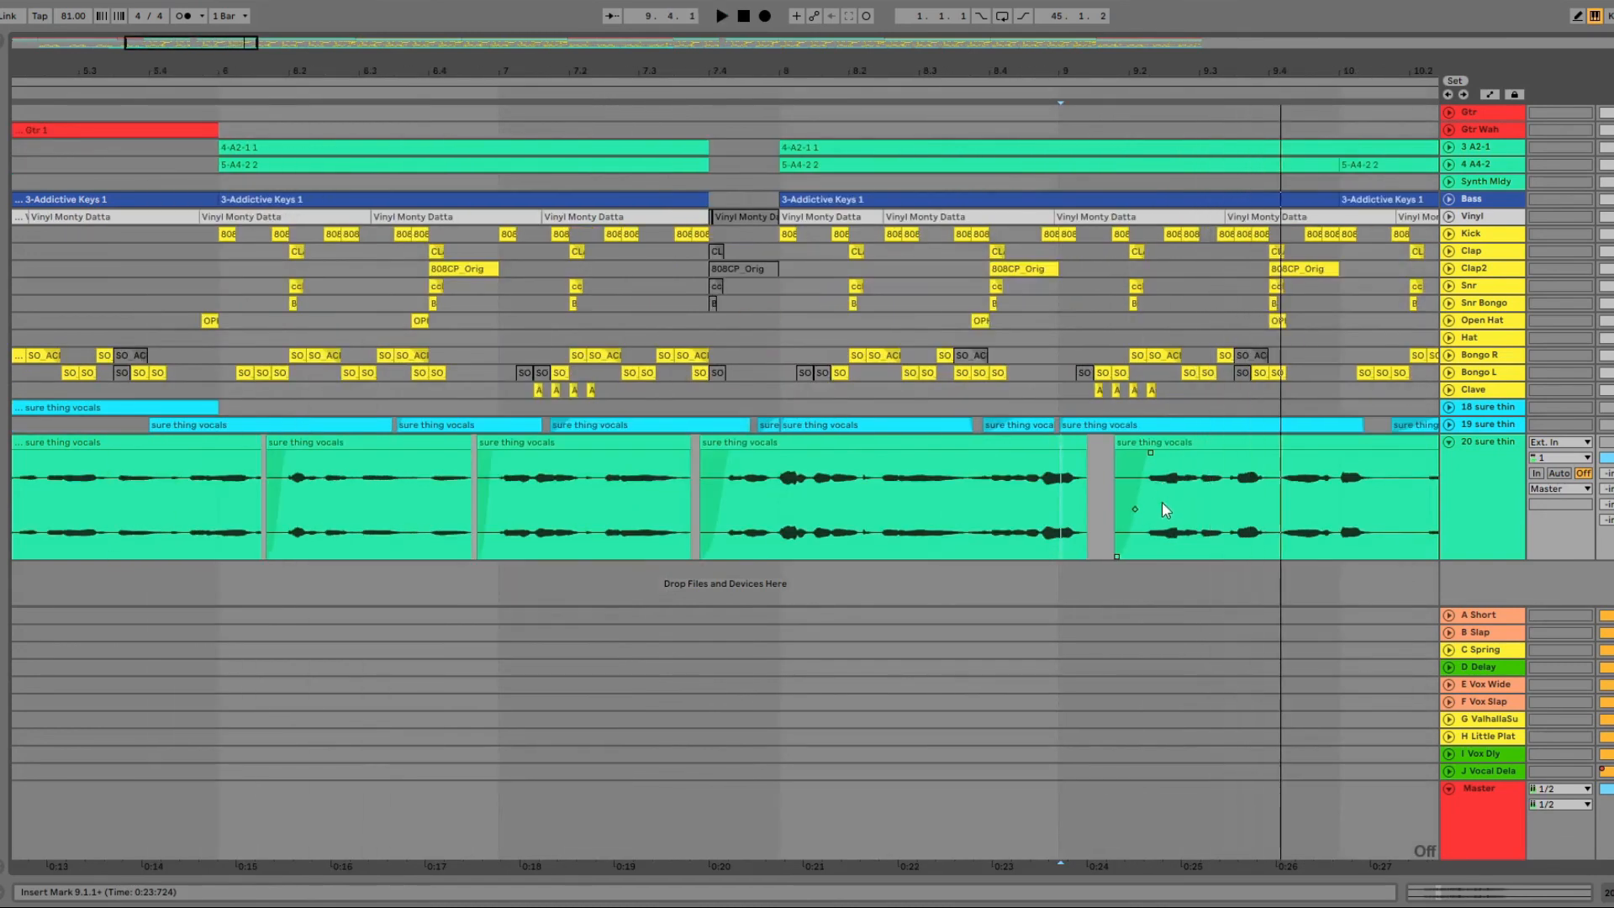
{"action": "key", "text": "super+s"}
{"action": "scroll", "coordinate": [1144, 488], "scroll_direction": "right", "scroll_amount": 3}
{"action": "scroll", "coordinate": [1144, 484], "scroll_direction": "down", "scroll_amount": 5}
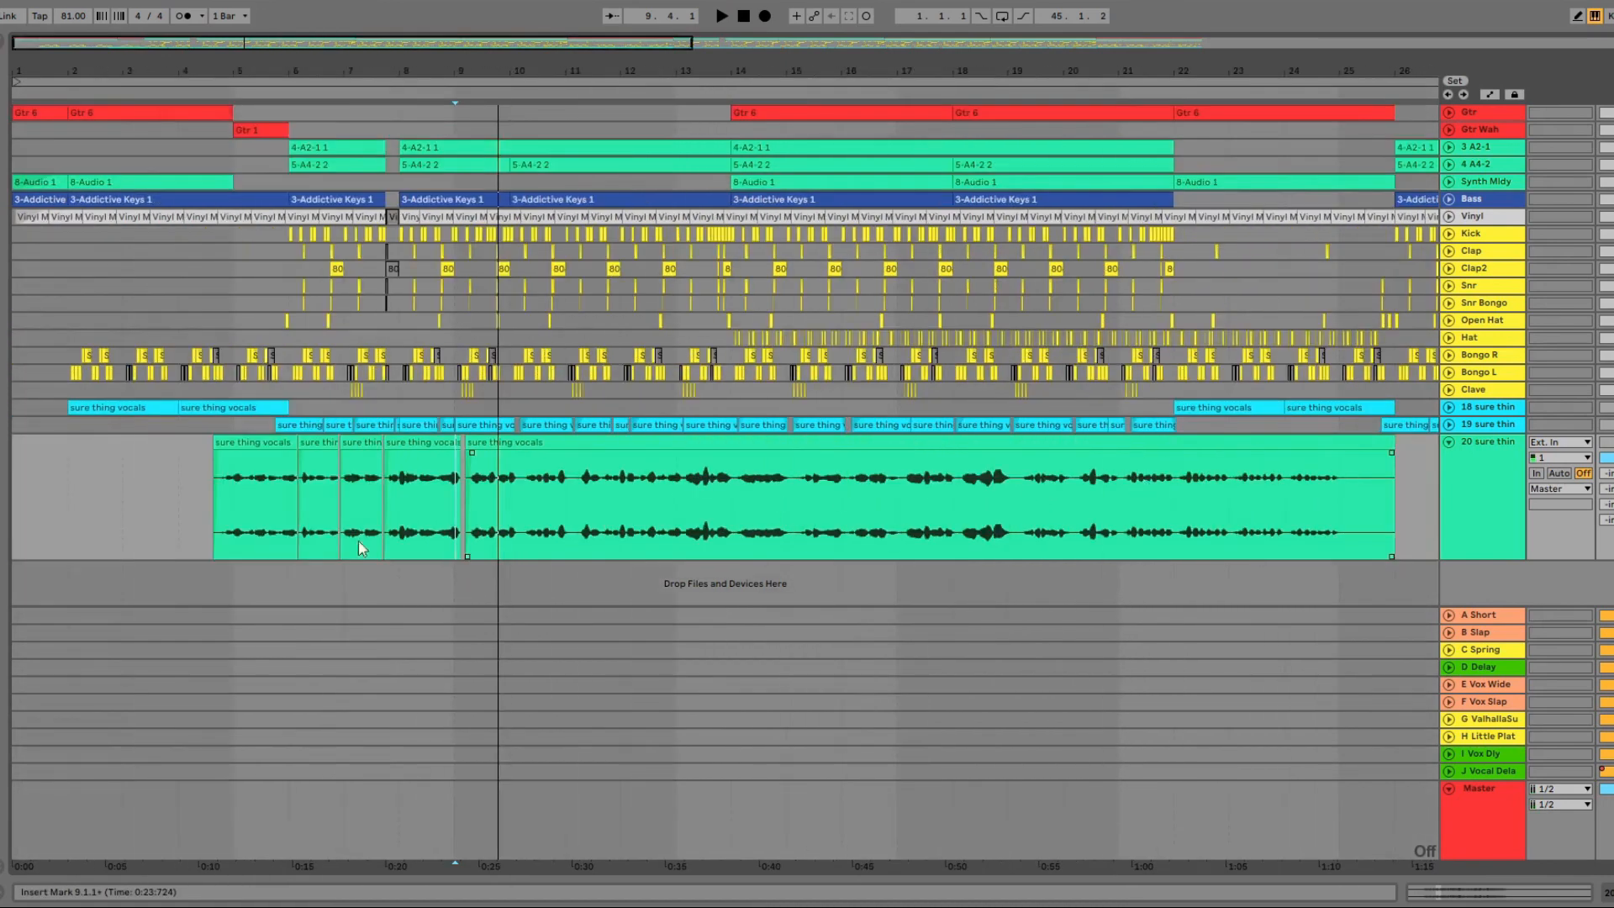
{"action": "left_click", "coordinate": [321, 489]}
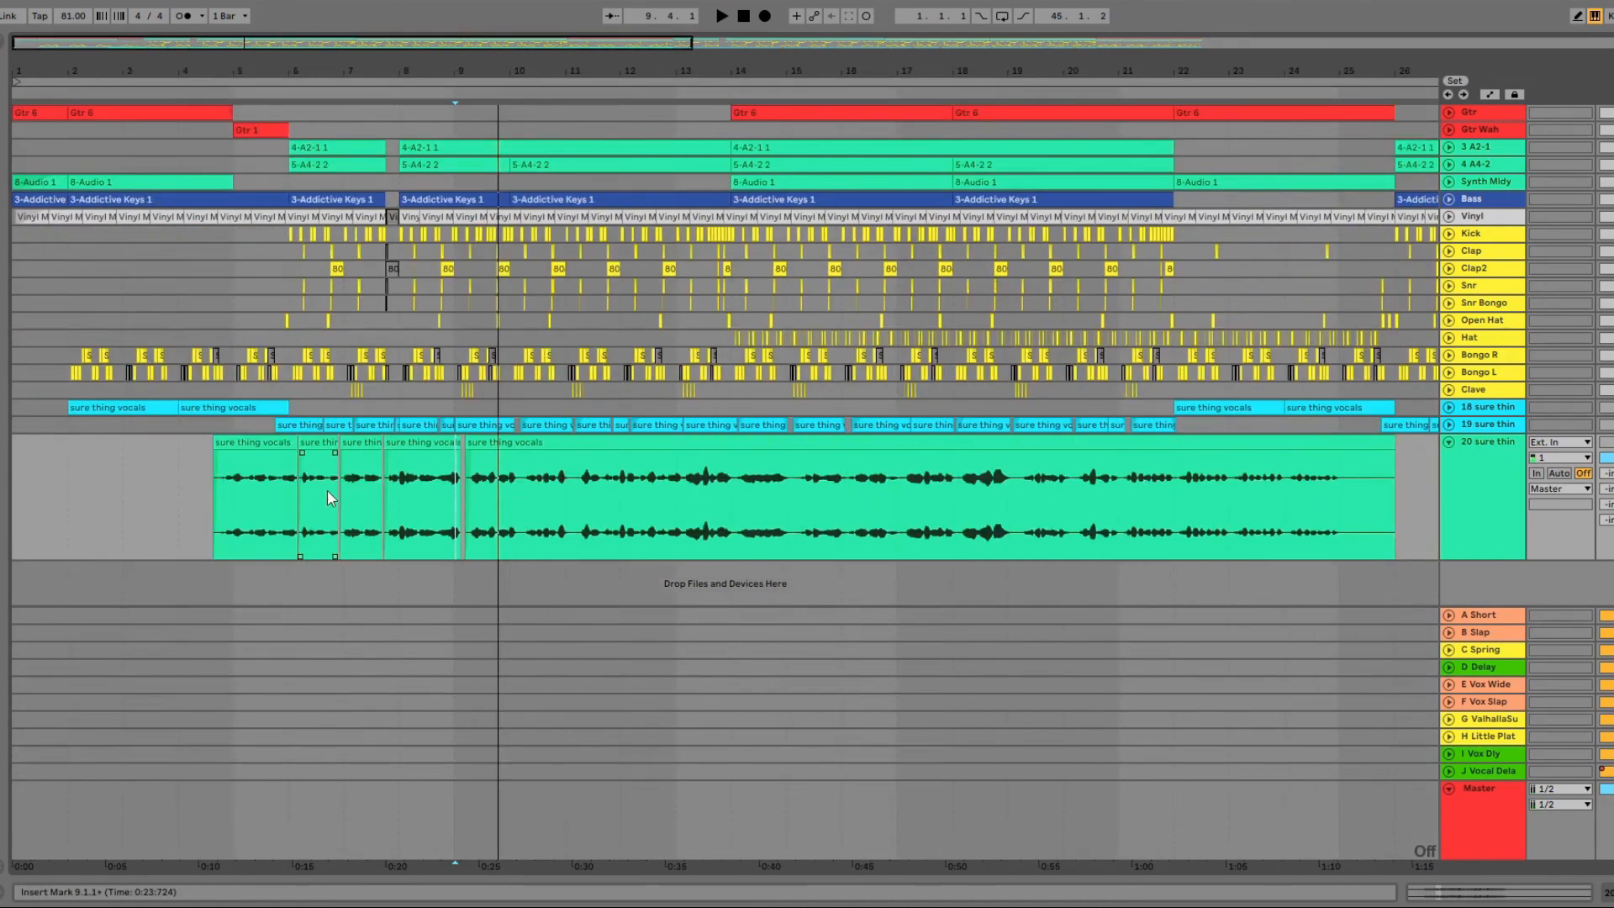